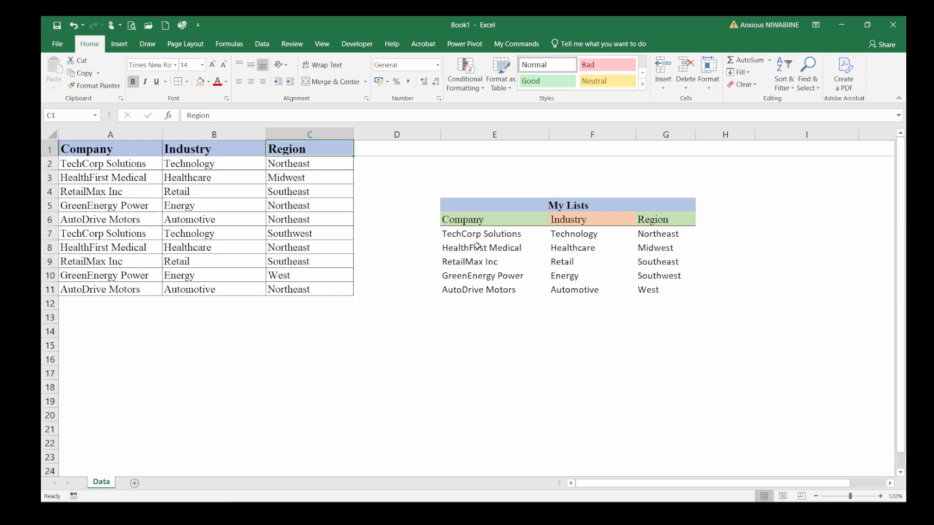
click(481, 246)
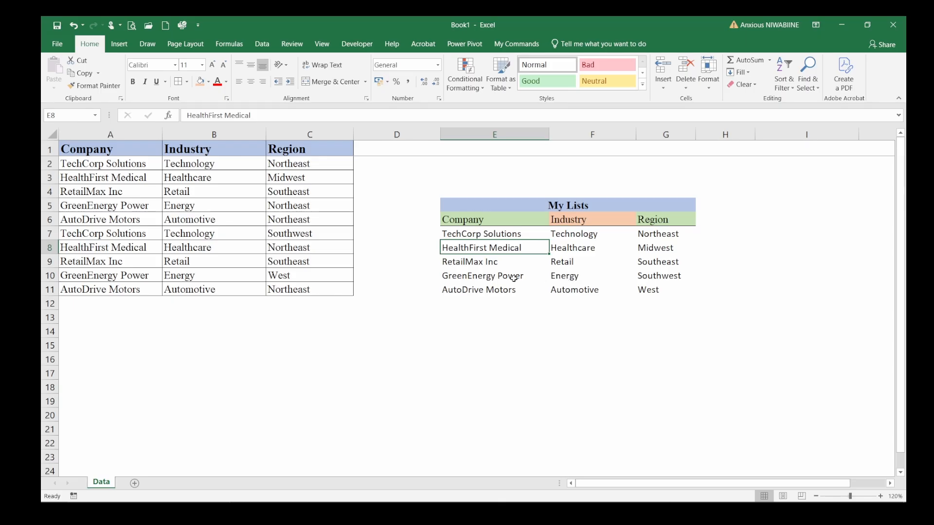
click(497, 301)
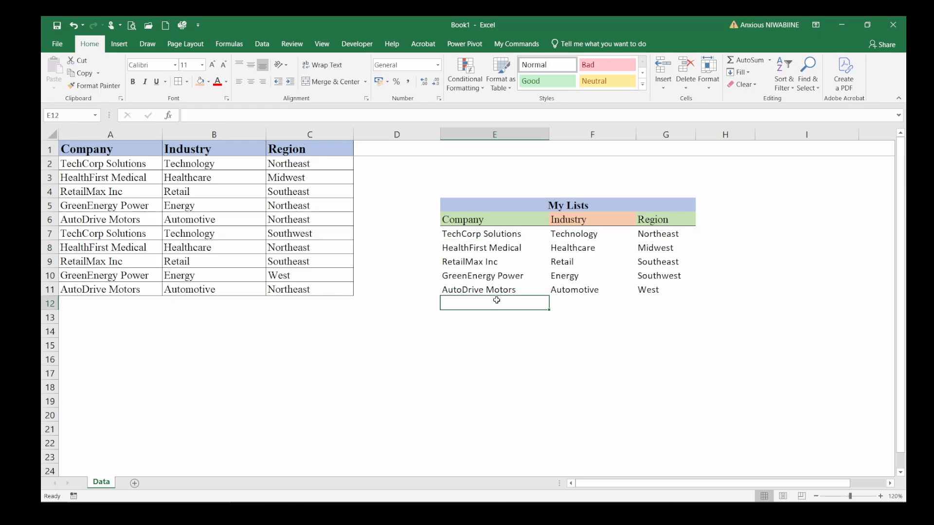
click(138, 290)
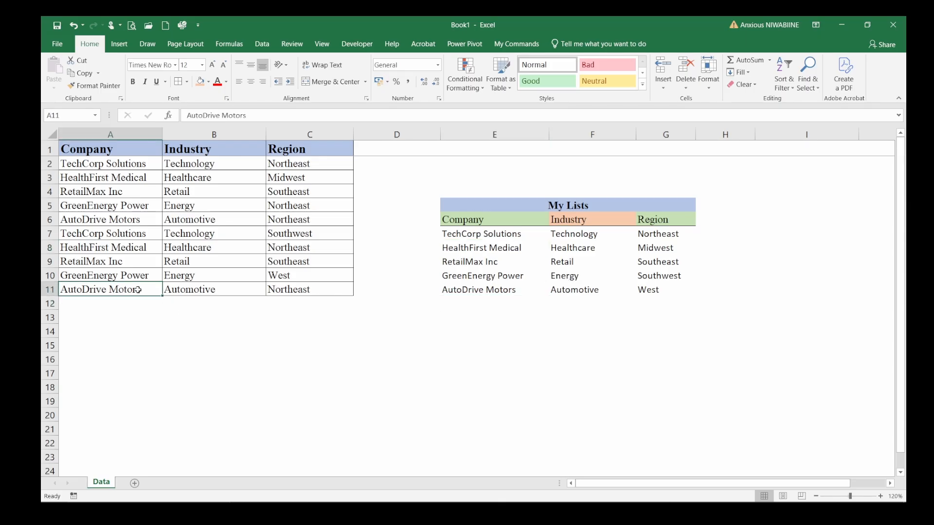
click(579, 267)
click(667, 264)
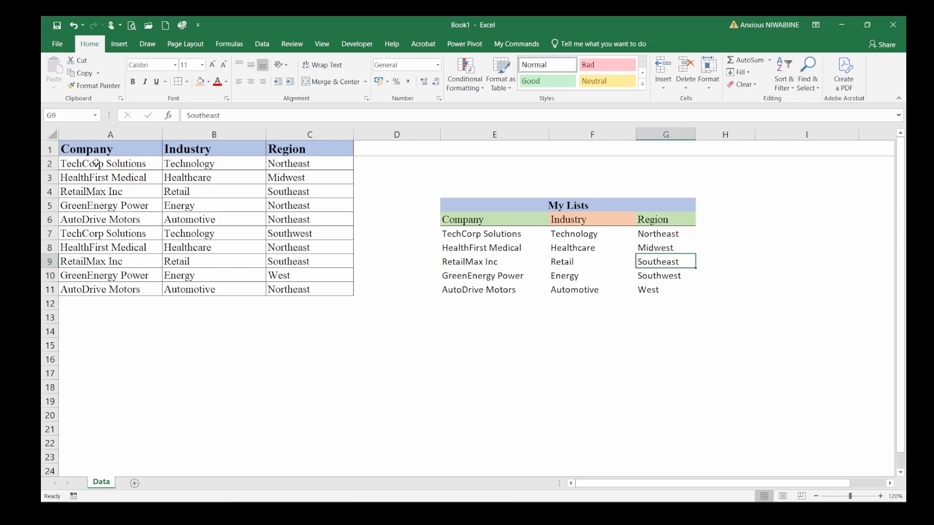
Step: Convert the range A1:C11 into a table with headers
drag(94, 146, 311, 290)
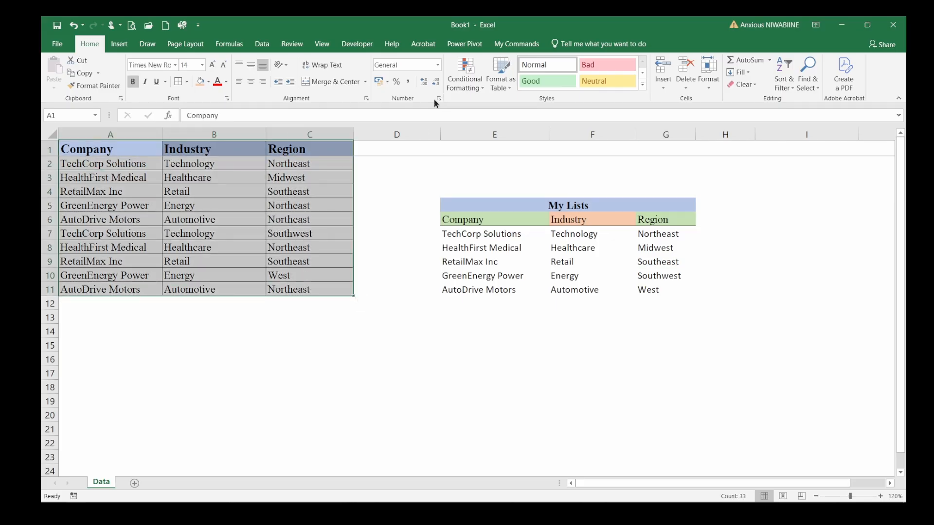
key(ctrl+t)
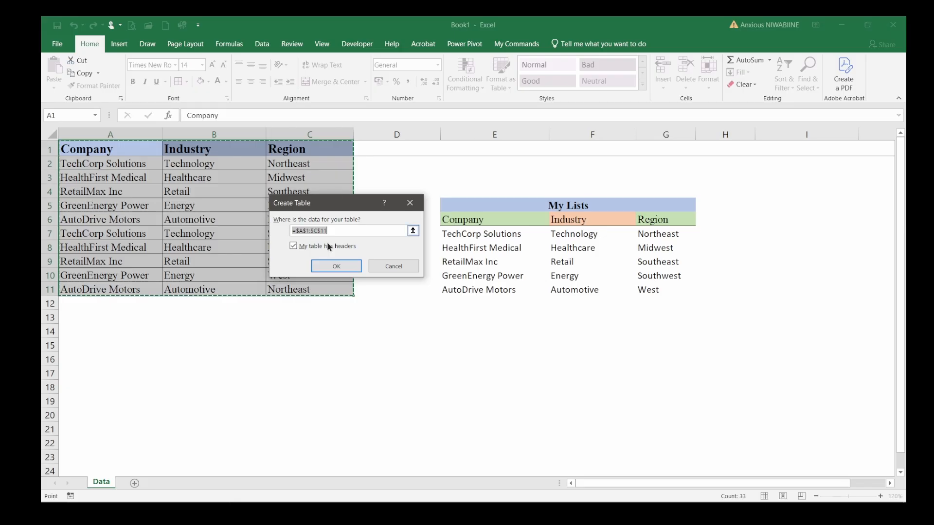
click(328, 263)
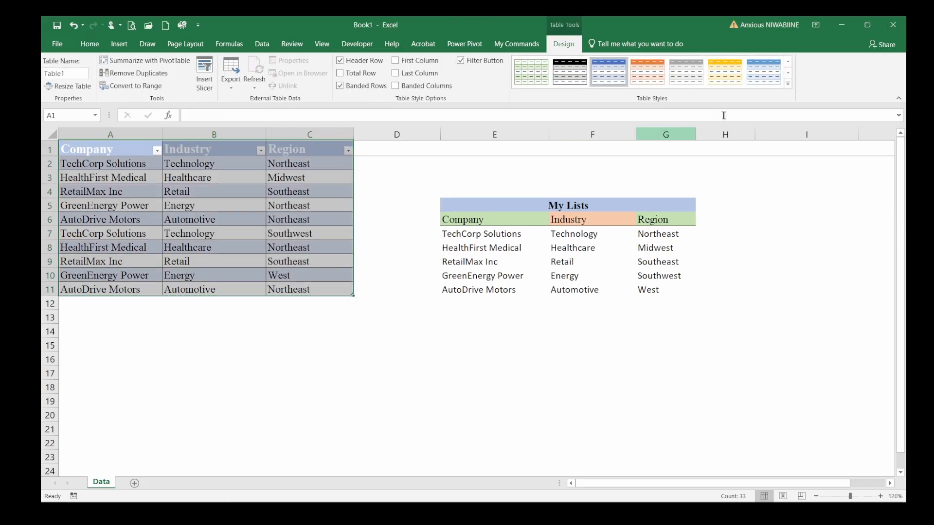
Step: Apply the light table style with a solid blue header and unbanded white rows to the Company, Industry and Region table
click(788, 84)
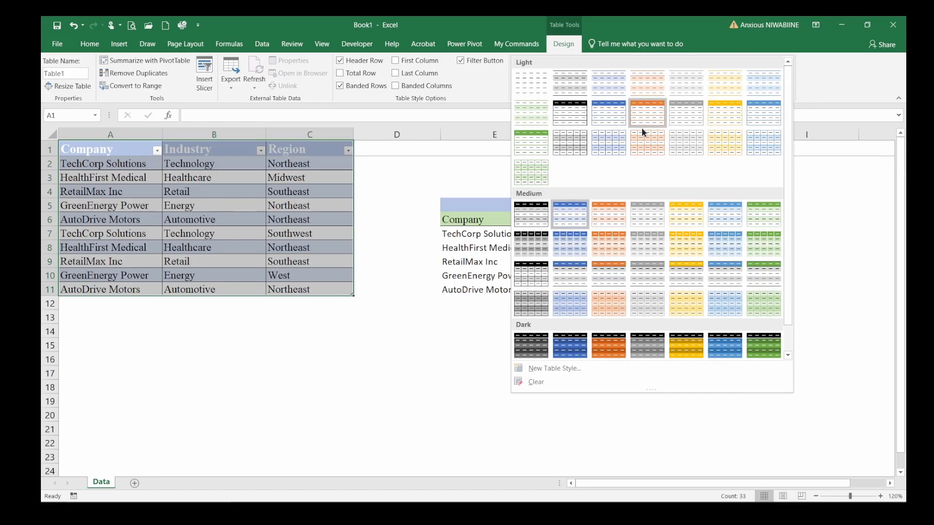
click(620, 117)
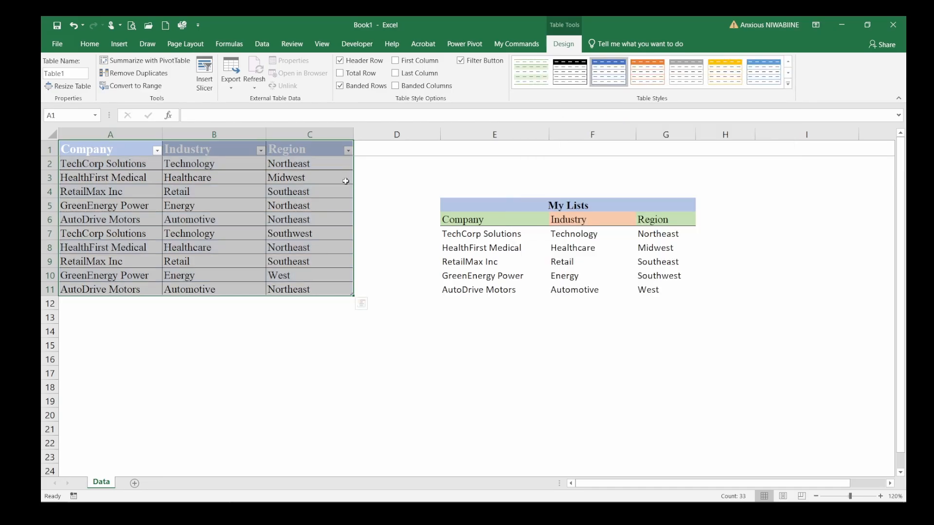
click(284, 327)
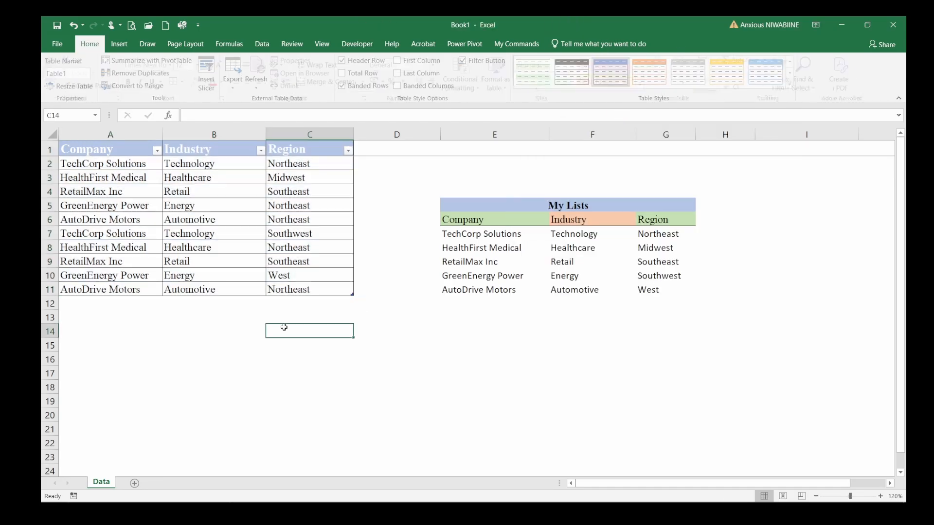
click(242, 247)
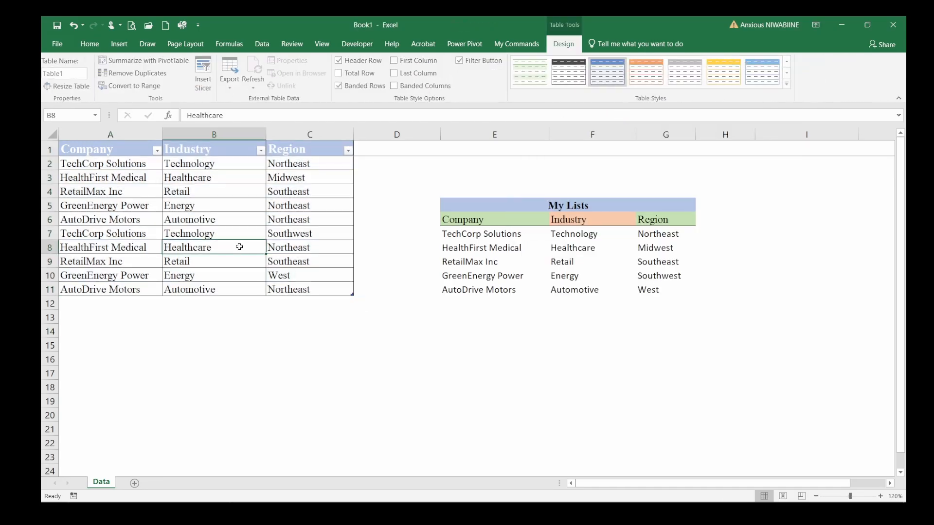
click(241, 313)
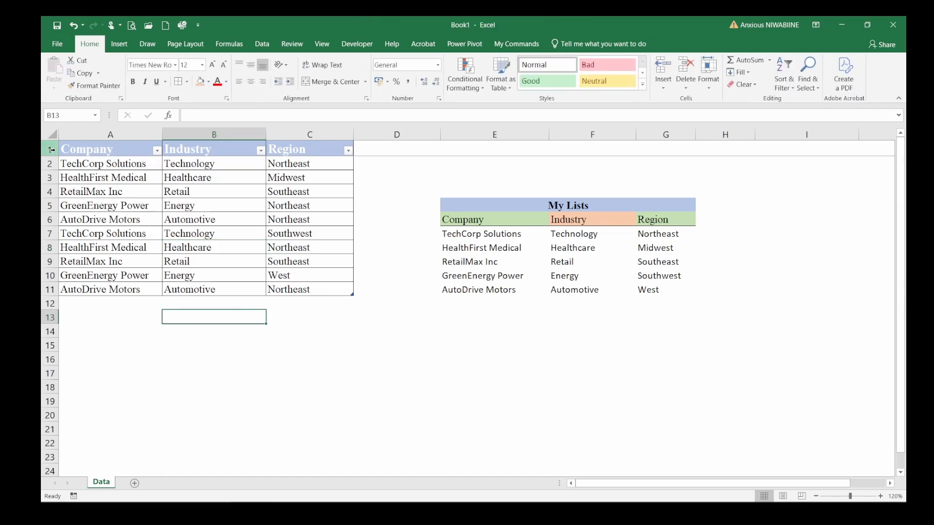
Step: Change the font color of the table's header row to automatic black
click(50, 149)
click(90, 43)
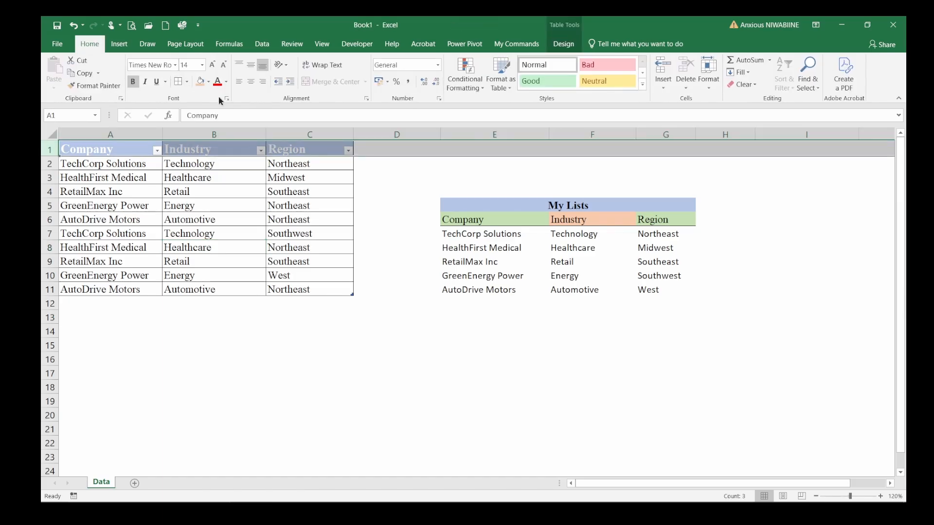
click(226, 83)
click(227, 97)
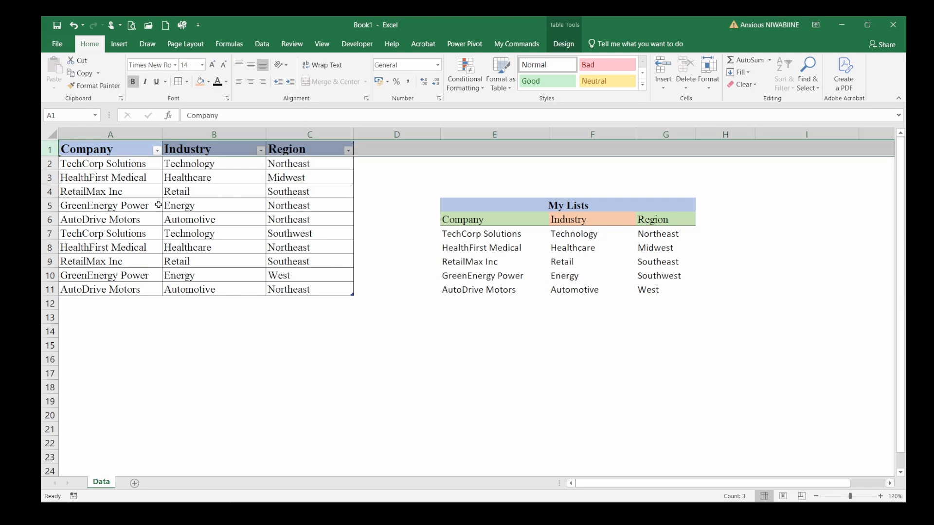
click(150, 215)
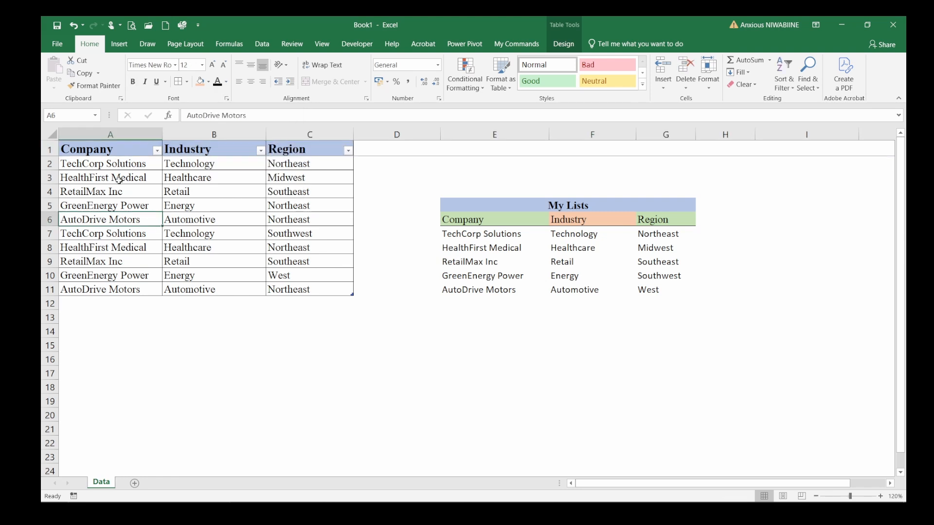
Step: Set data validation for the Company column cells A2:A11 to allow a List
click(109, 141)
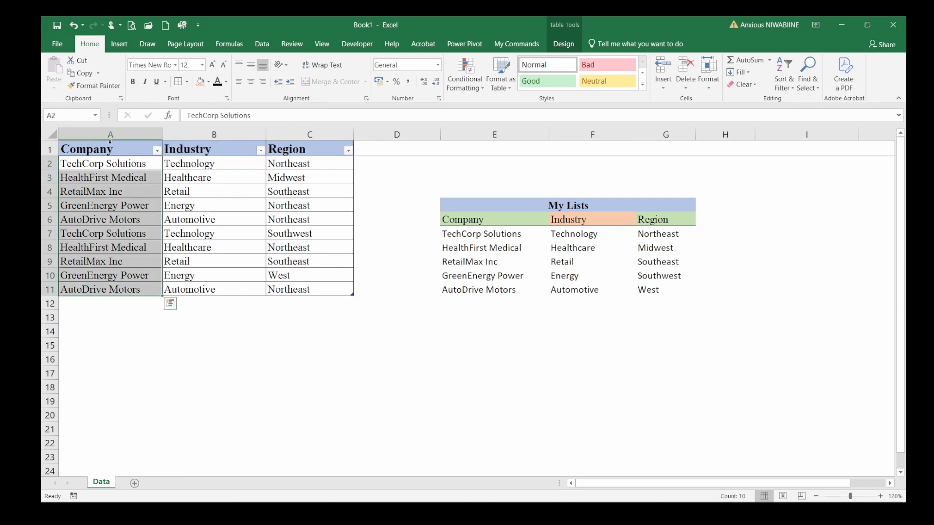
click(265, 47)
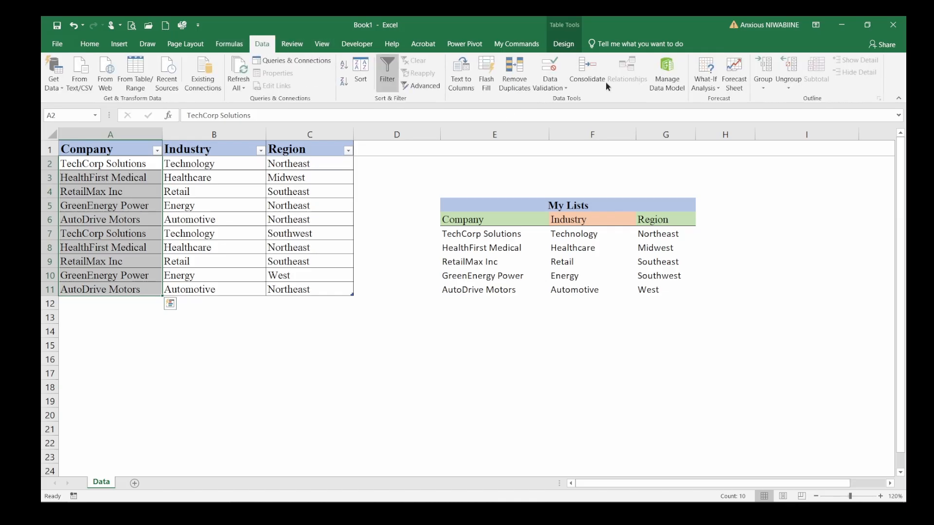
click(549, 71)
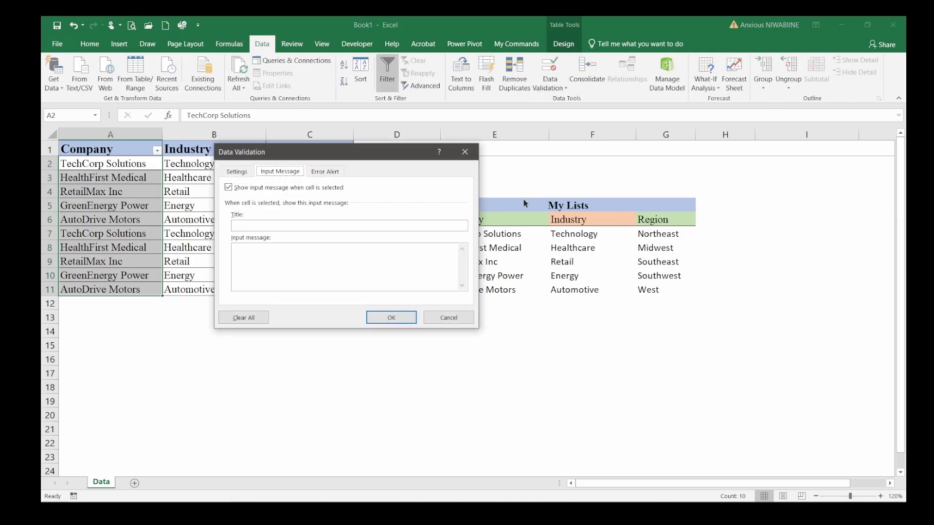
drag(380, 154, 304, 161)
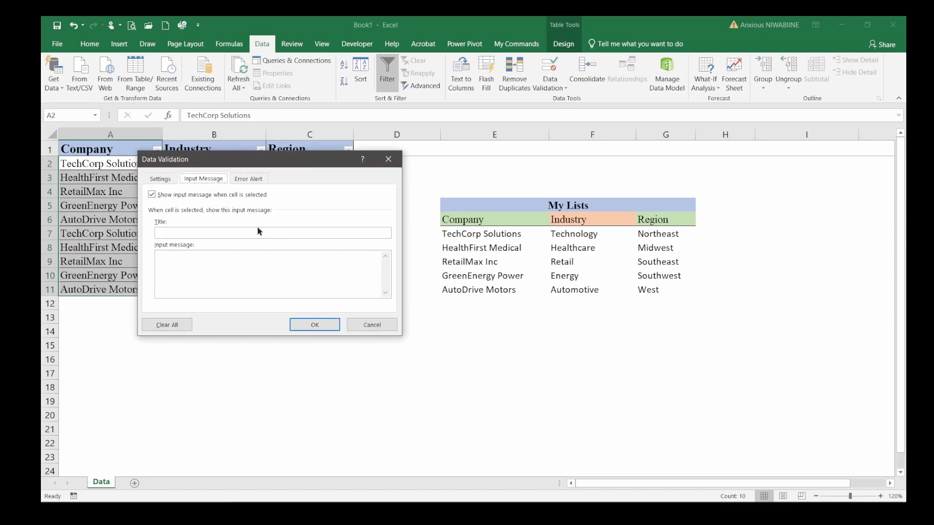
click(160, 179)
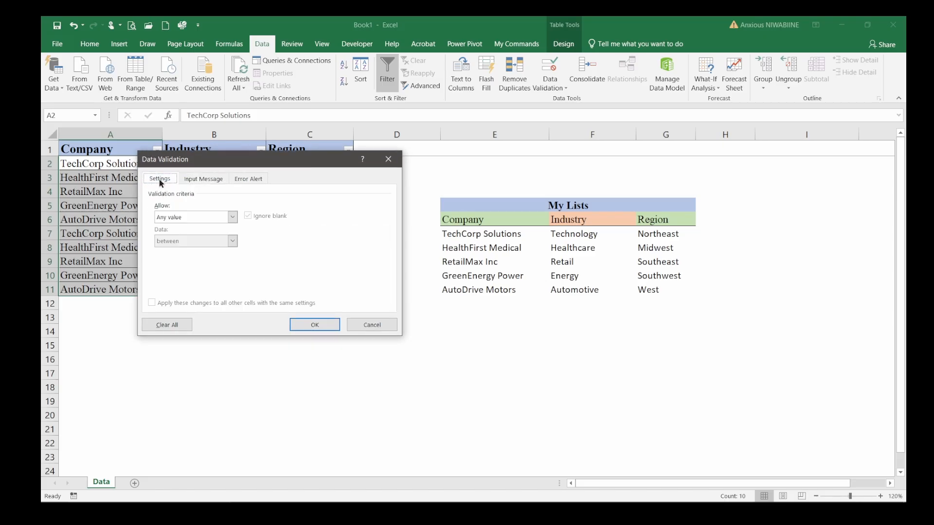
click(232, 218)
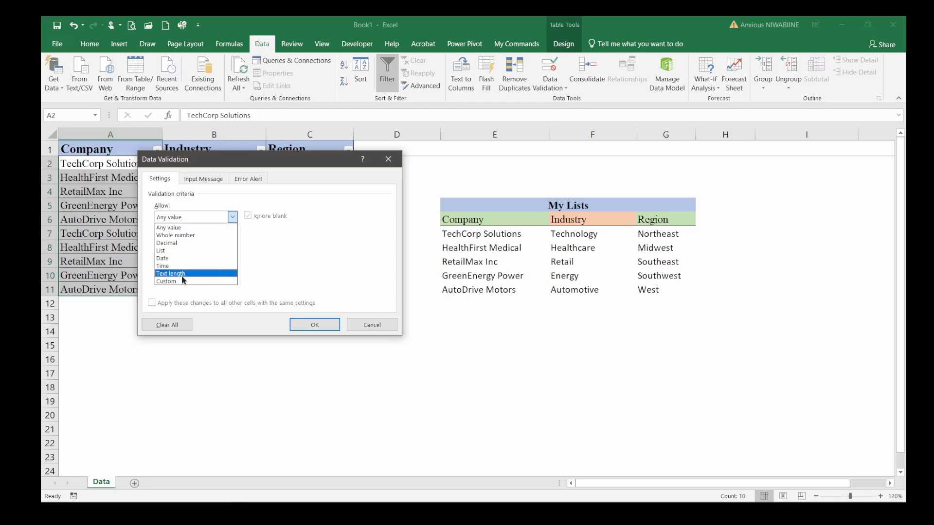
click(177, 255)
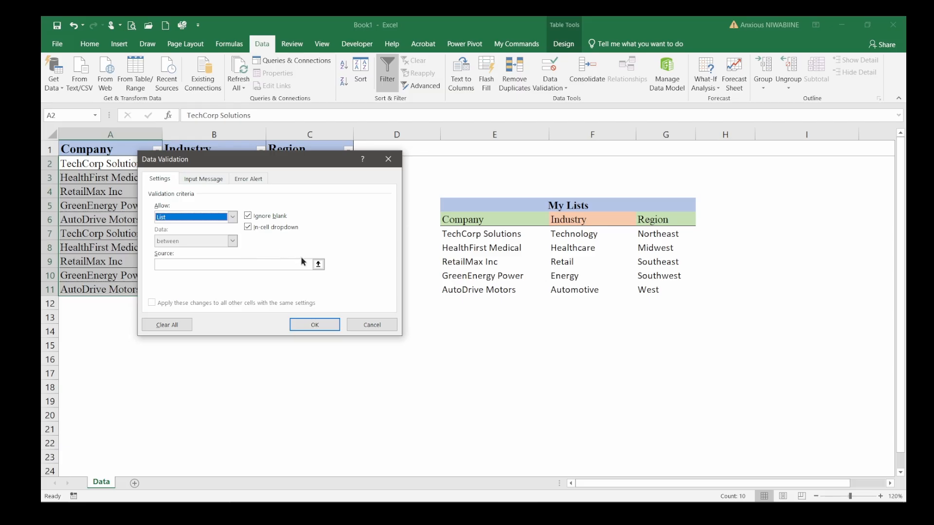
Step: Set the validation list source to the company names in $E$7:$E$11
click(318, 264)
drag(508, 231, 497, 291)
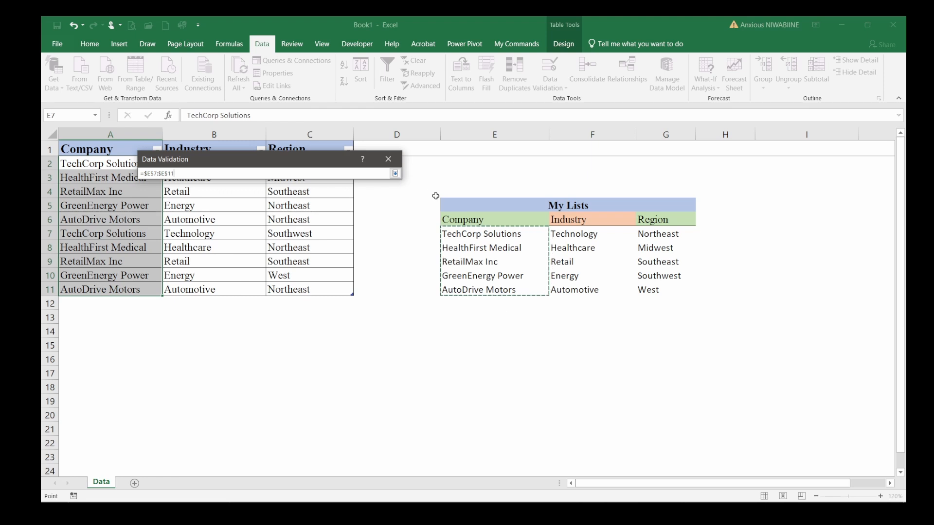
key(Return)
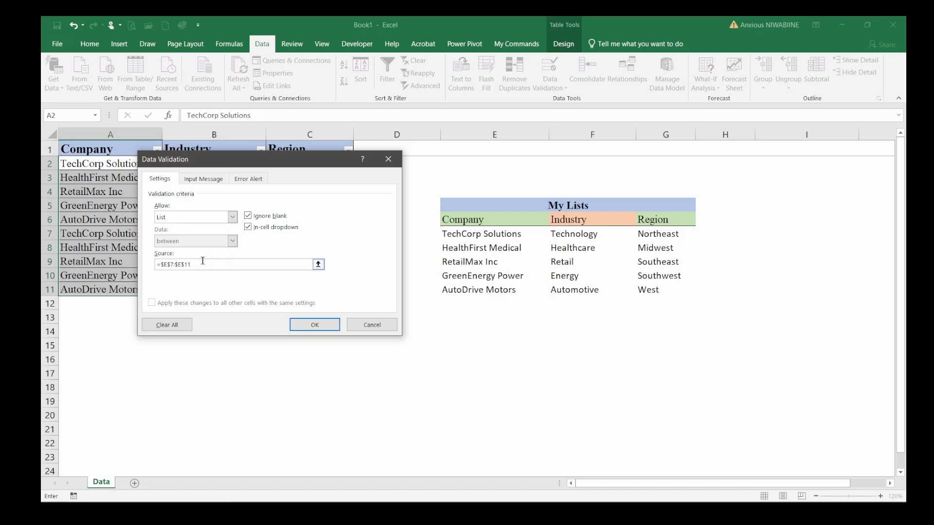
Step: Replace the validation source with an OFFSET formula that starts at the first company in the My Lists range, $E$7
double_click(164, 269)
text(OFFSET()
click(318, 265)
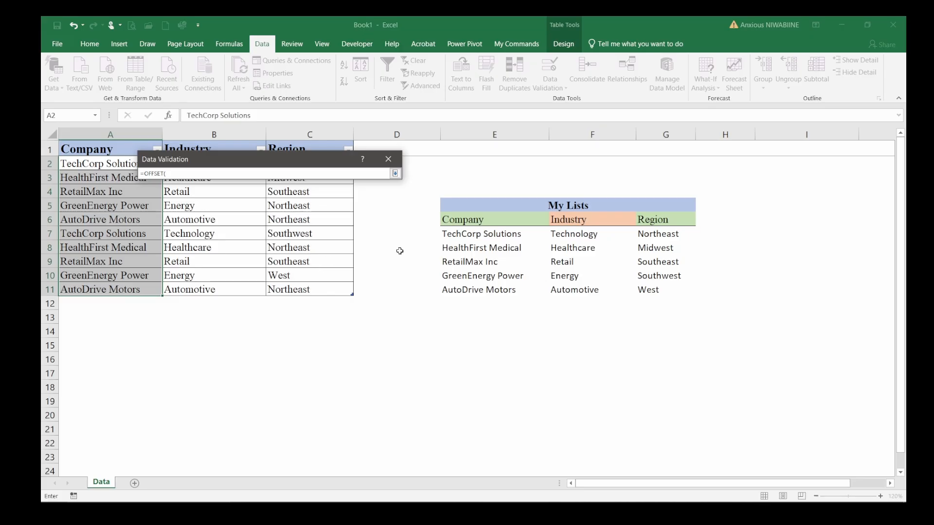
click(472, 235)
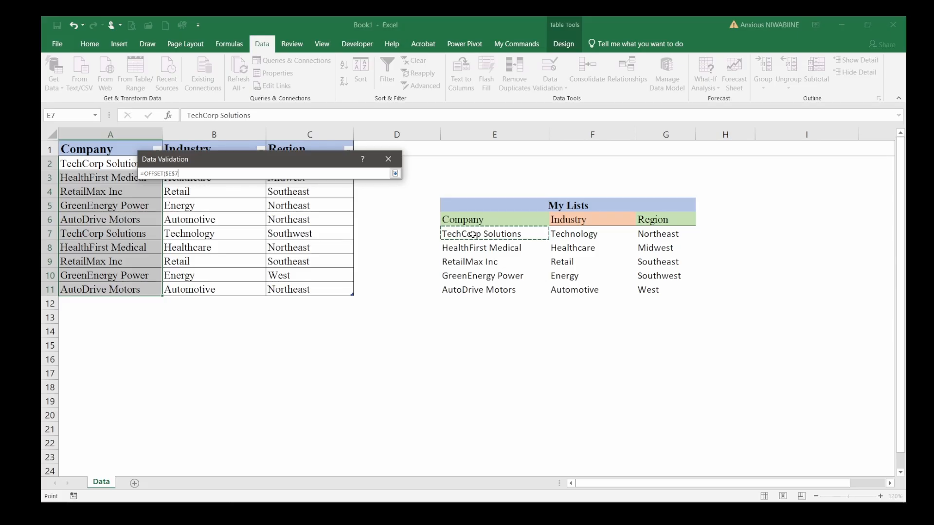
text(,)
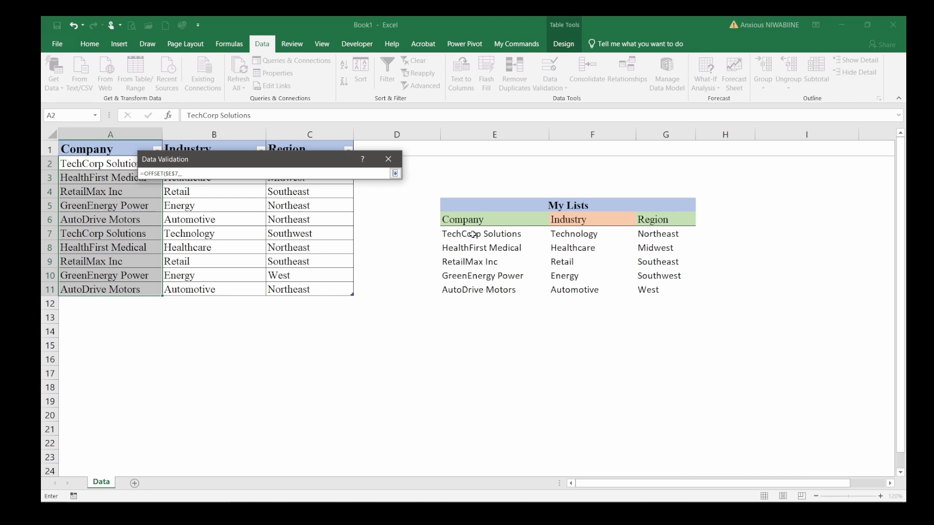
Step: Leave the rows and columns arguments of OFFSET empty and add COUNTA($E$7:$E$100) as its height
text(,CO)
drag(508, 233, 521, 443)
key(BackSpace)
key(BackSpace)
drag(247, 173, 142, 173)
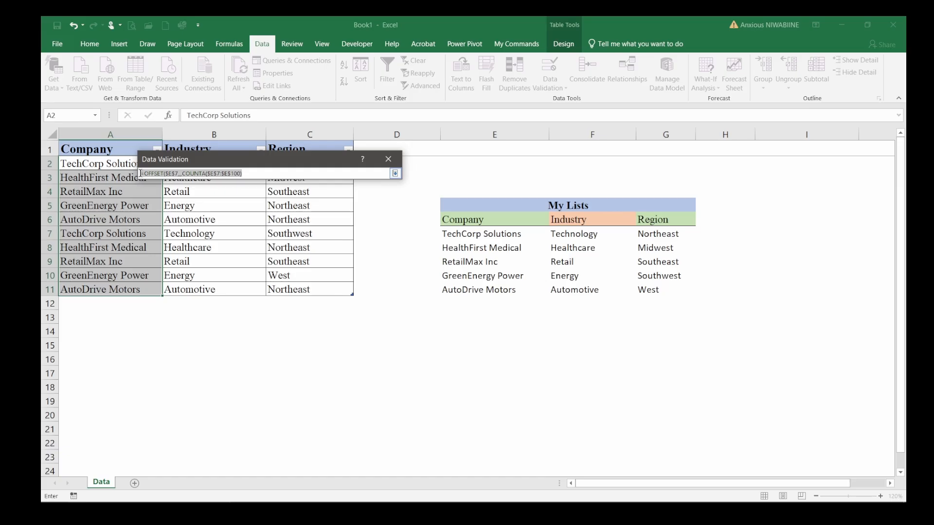
click(256, 174)
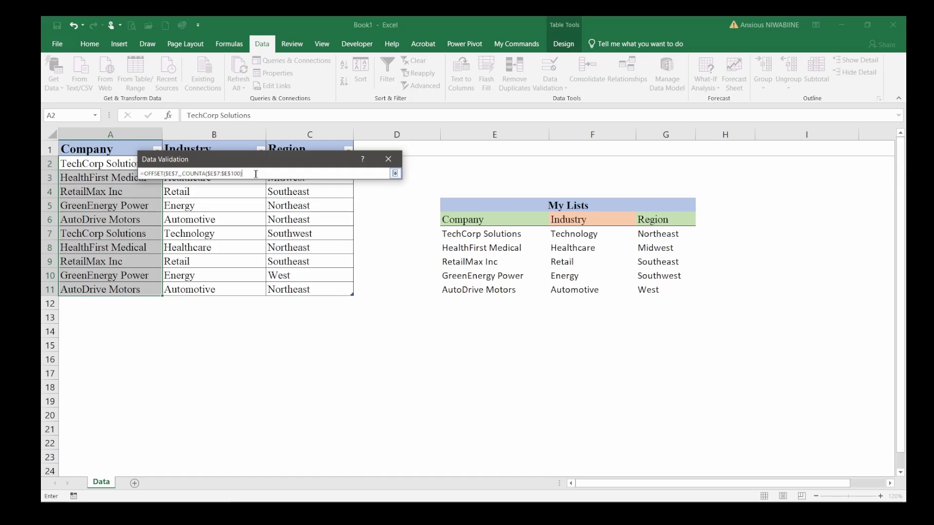
click(395, 173)
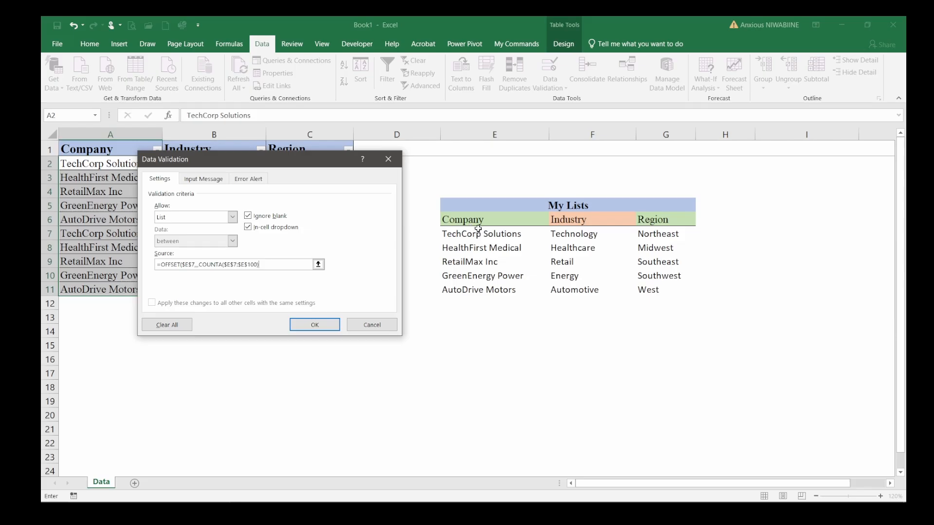
Step: Add the missing closing parenthesis to the OFFSET source formula and apply the validation to the Company column
click(316, 326)
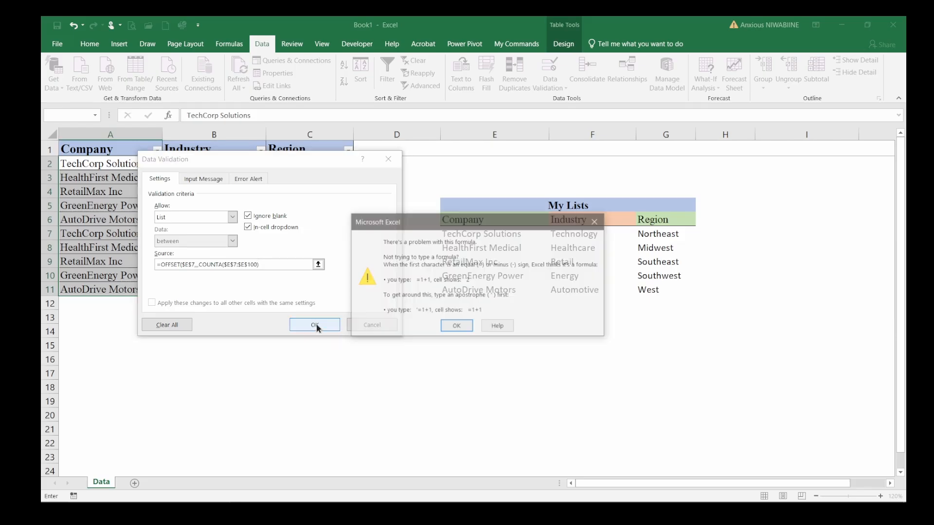
click(472, 328)
click(271, 263)
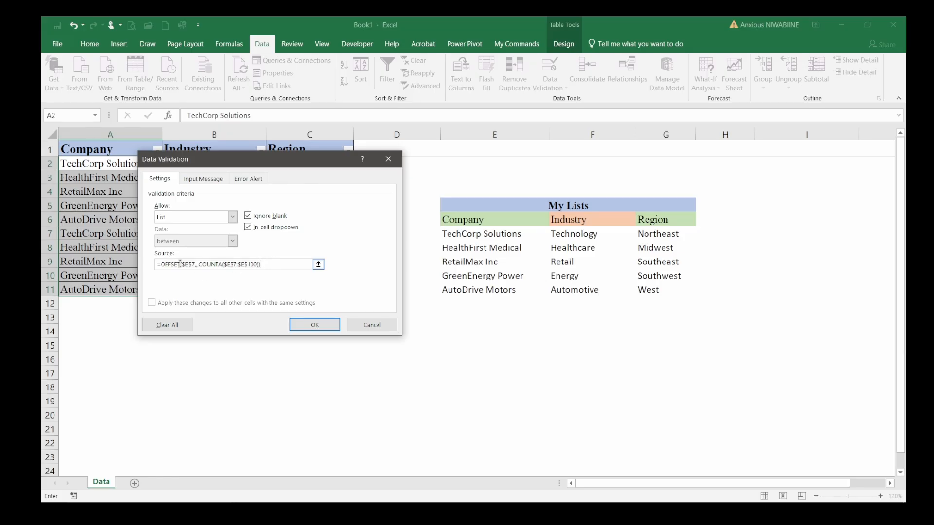
click(316, 325)
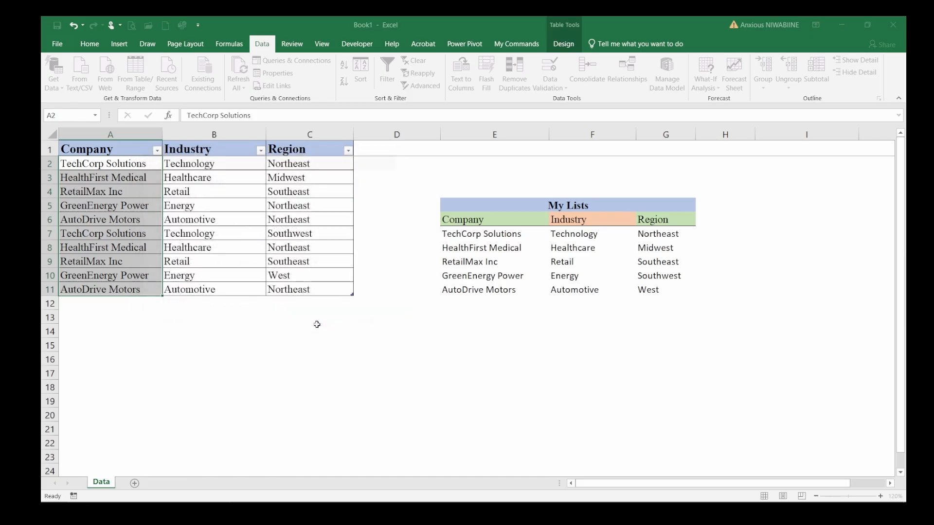
Step: Check the company choices offered in the dropdown list of cell A3
click(133, 180)
click(167, 181)
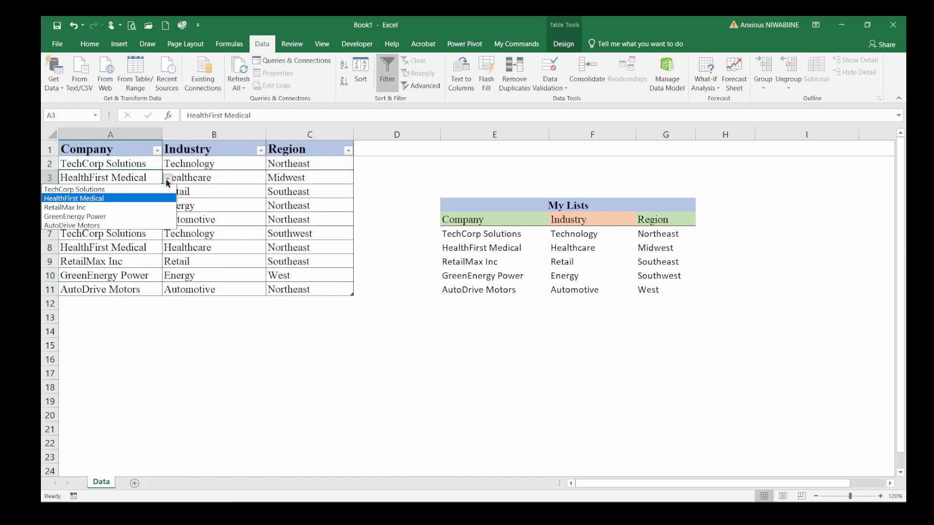
click(118, 265)
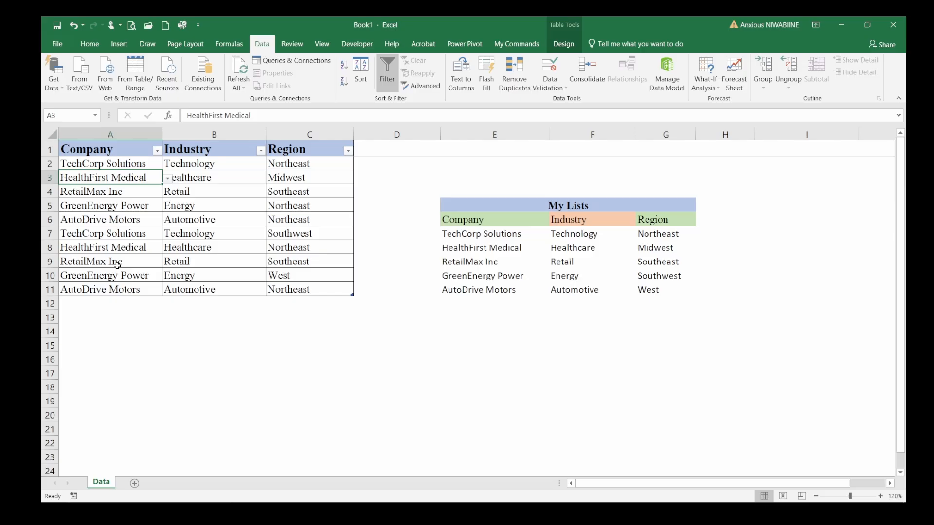
Step: Check the Company cells in rows 9 to 11 for a dropdown list
click(135, 305)
click(143, 287)
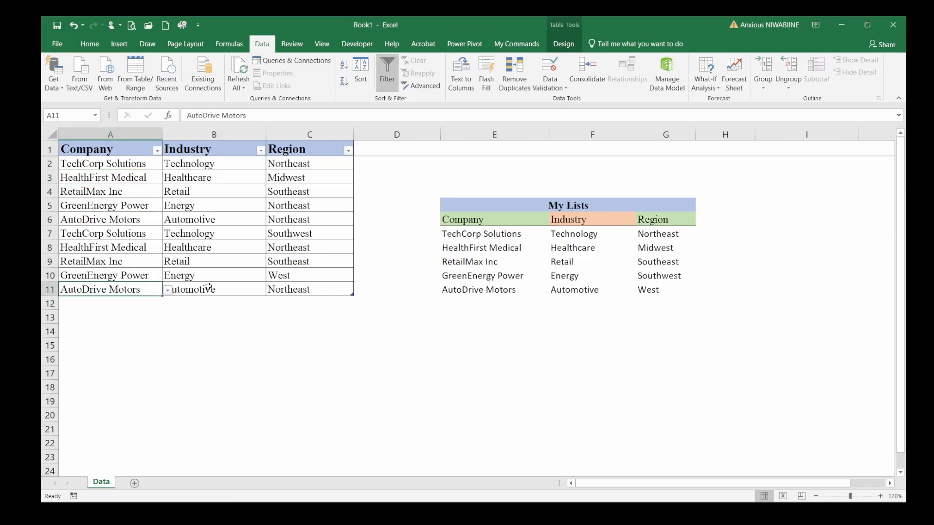
click(233, 260)
click(145, 264)
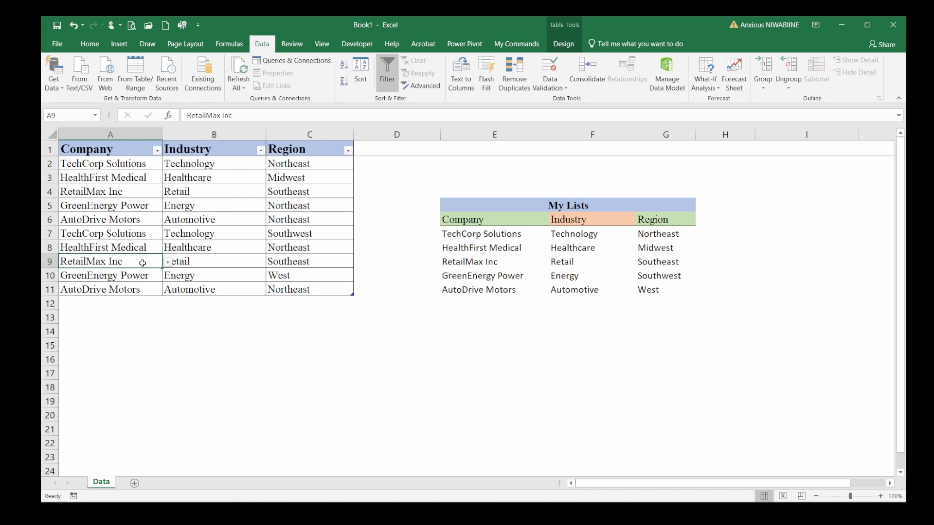
click(137, 278)
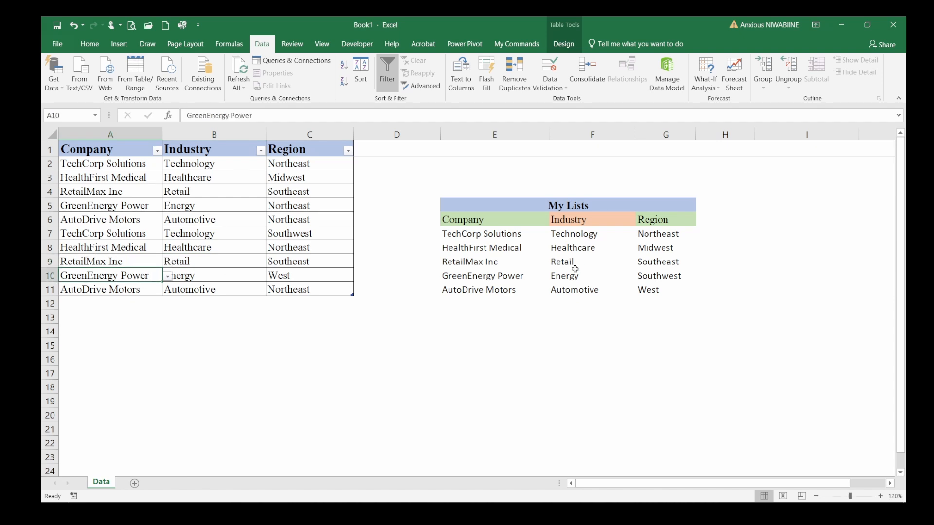
Step: Start a data validation of type List for the Industry column entries B2:B11
click(201, 142)
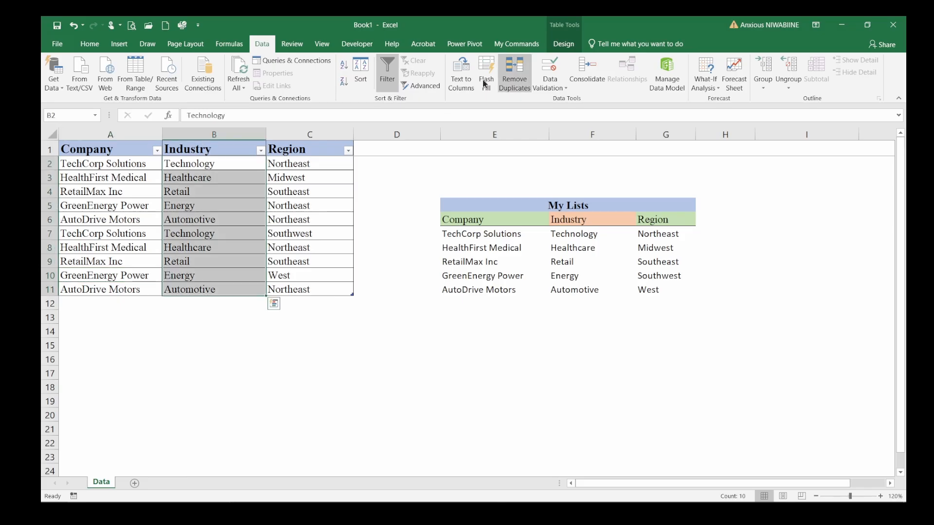
click(550, 73)
click(233, 217)
click(165, 245)
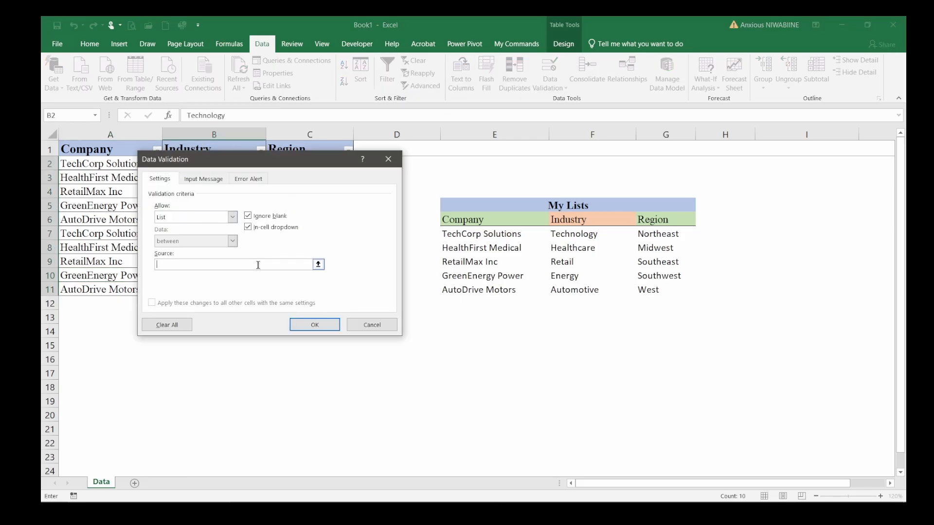
Step: Reuse the copied OFFSET formula as the Industry source, changing its references to $F$7 and $F$7:$F$100
click(219, 265)
key(ctrl+v)
key(BackSpace)
text(F)
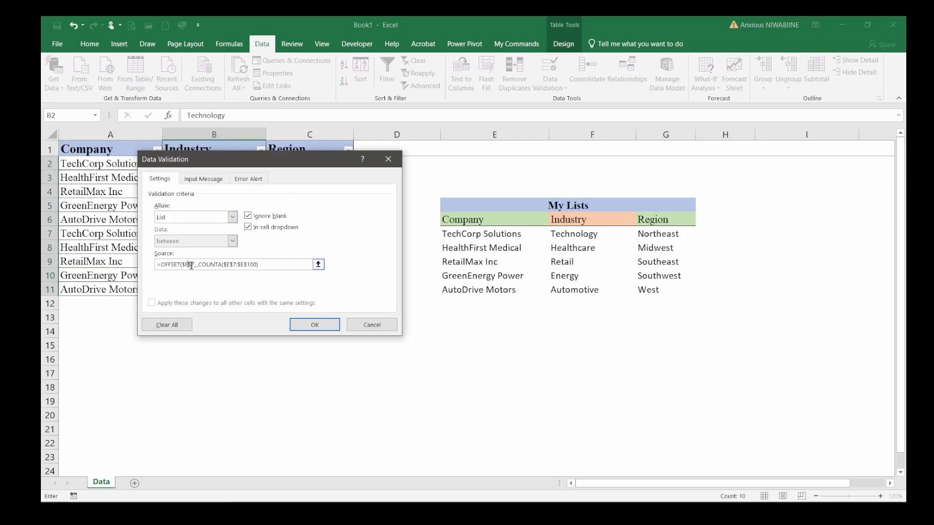
click(231, 265)
key(BackSpace)
text(FF)
Step: Add the missing closing parenthesis to the Industry source formula, copy the formula and apply the validation
click(312, 325)
click(454, 326)
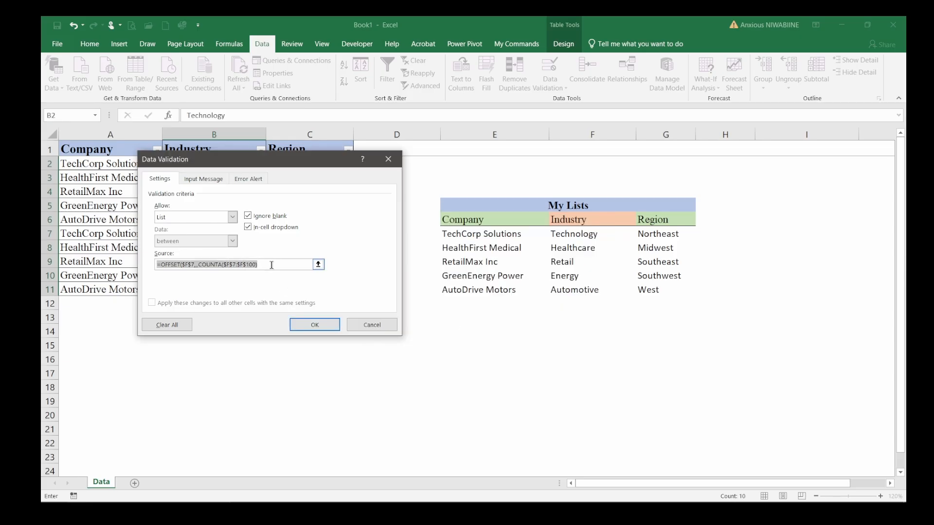
click(271, 266)
text())
drag(272, 265, 142, 265)
click(314, 325)
Step: Start a data validation of type List for the Region column entries C2:C11
click(309, 140)
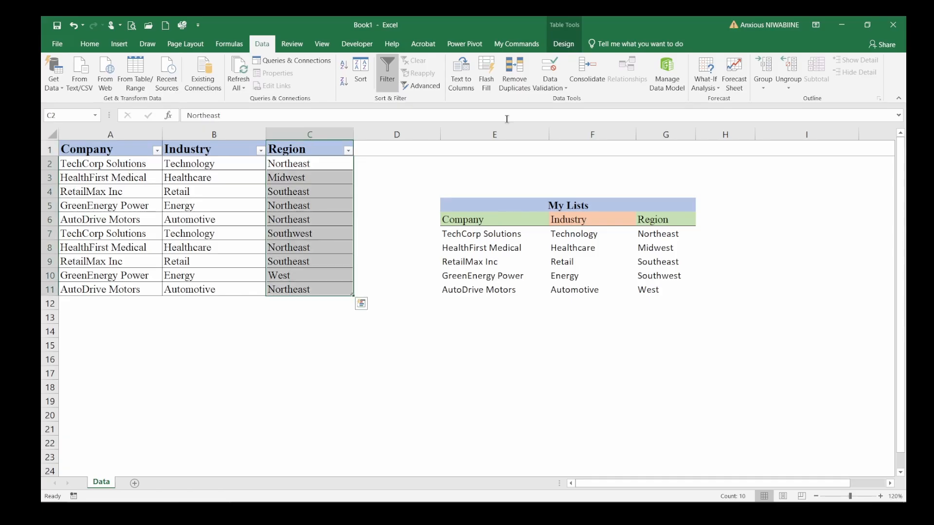
click(549, 68)
click(232, 217)
click(203, 251)
Step: Paste the OFFSET formula as the Region source, change its references to $G$7 and $G$7:$G$100, and apply the validation
click(198, 264)
key(ctrl+v)
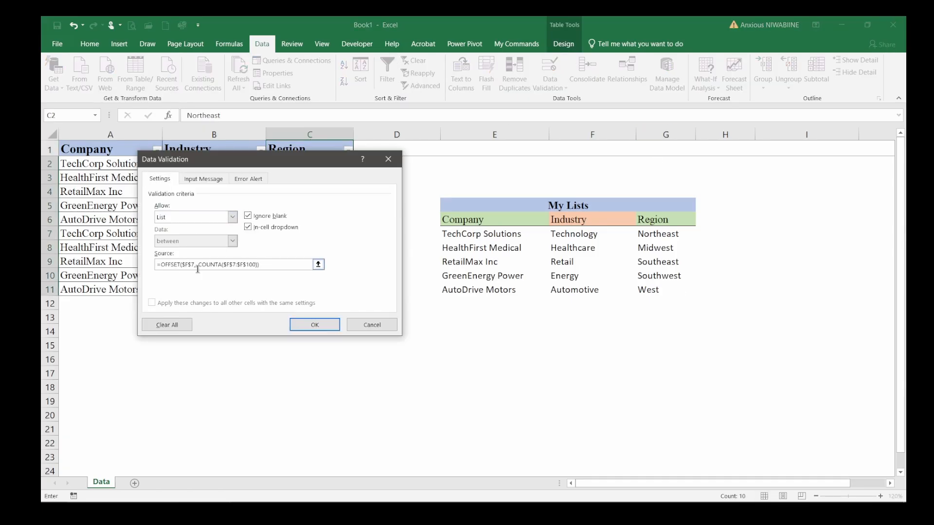
key(BackSpace)
text(G)
click(231, 266)
key(BackSpace)
text(G)
click(314, 324)
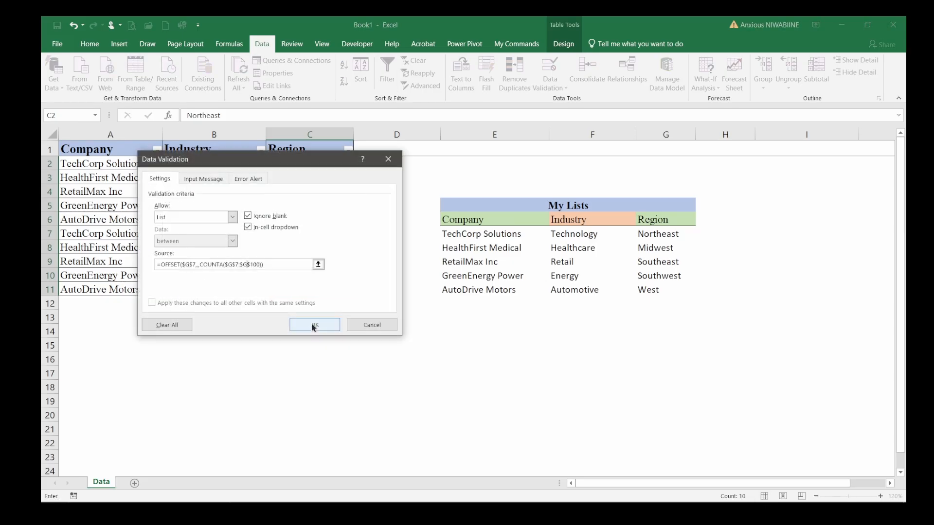
click(314, 325)
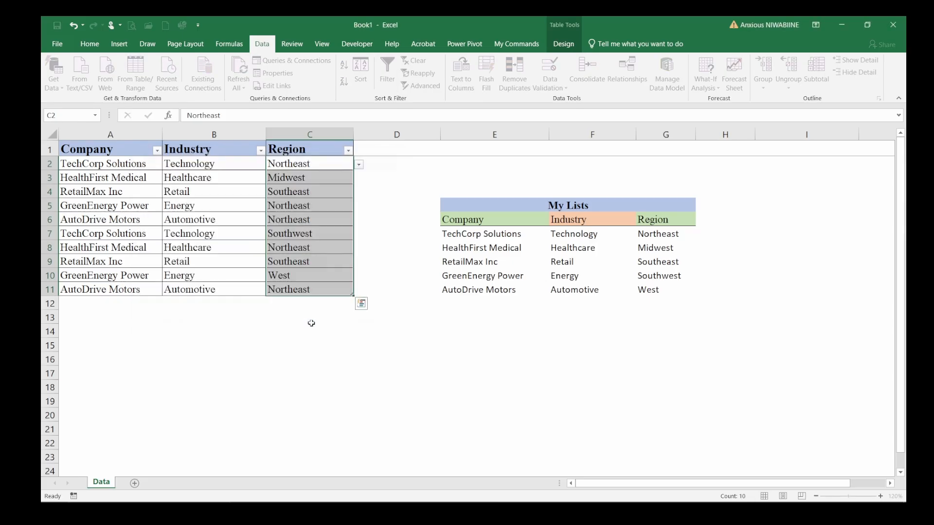
Step: Check the choices offered in the Region, Industry and Company dropdown lists of row 11
click(331, 286)
click(358, 291)
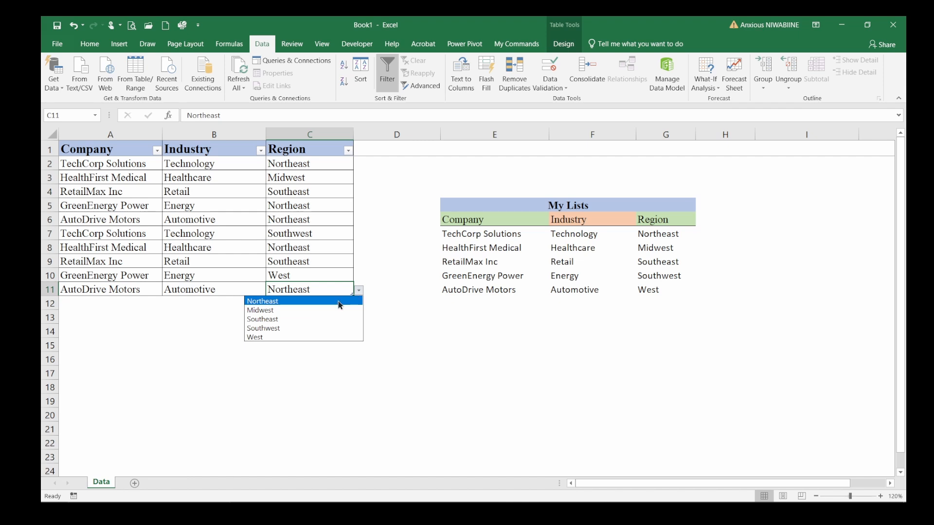
click(220, 289)
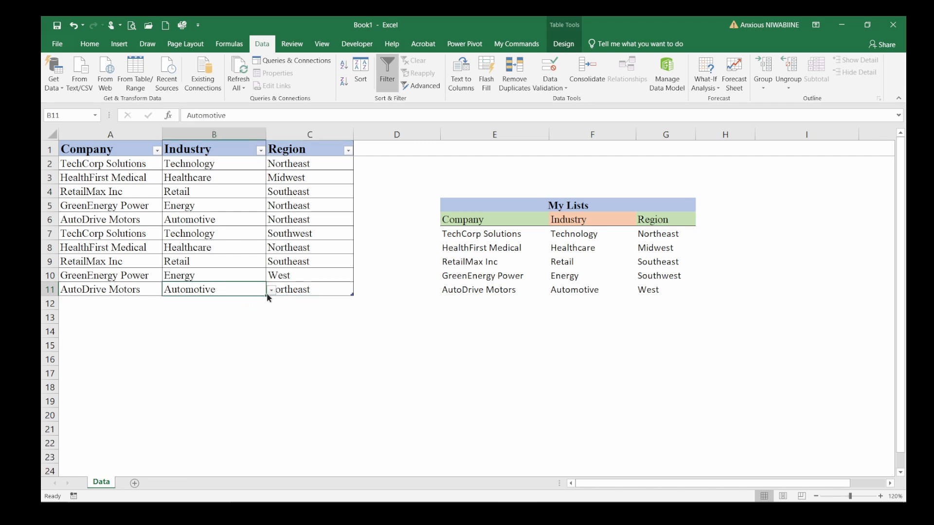
click(271, 291)
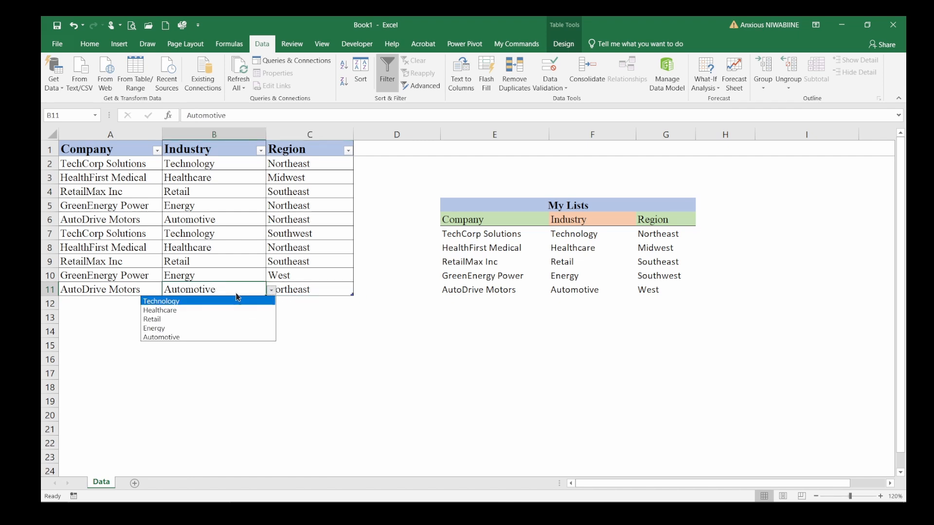
click(127, 289)
click(127, 290)
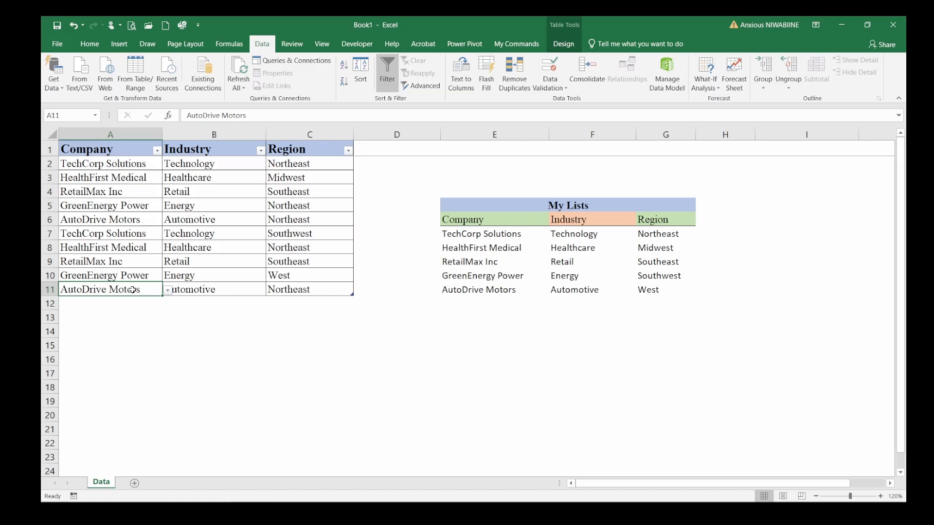
click(167, 291)
click(166, 291)
Step: Extend the table with a new row by entering HealthFirst Medical in cell A12
click(130, 302)
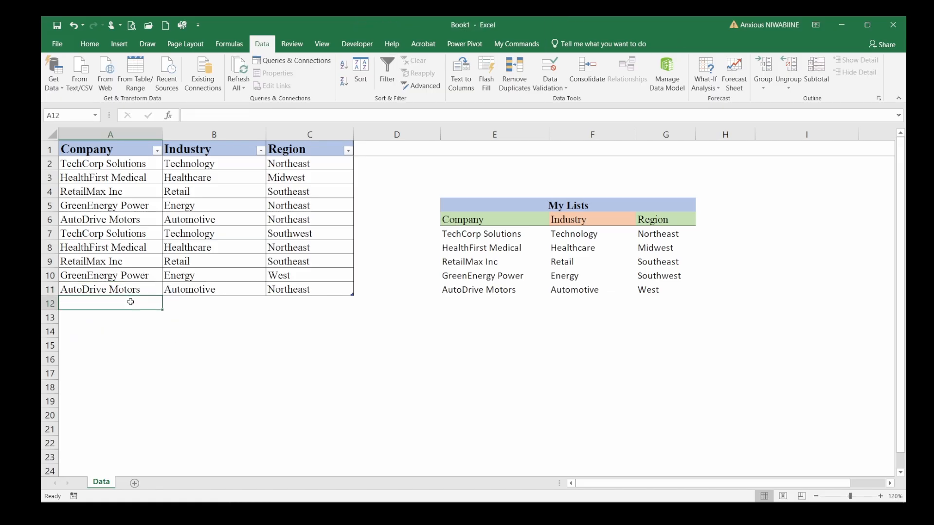
text(HealthFirst Medical)
key(Return)
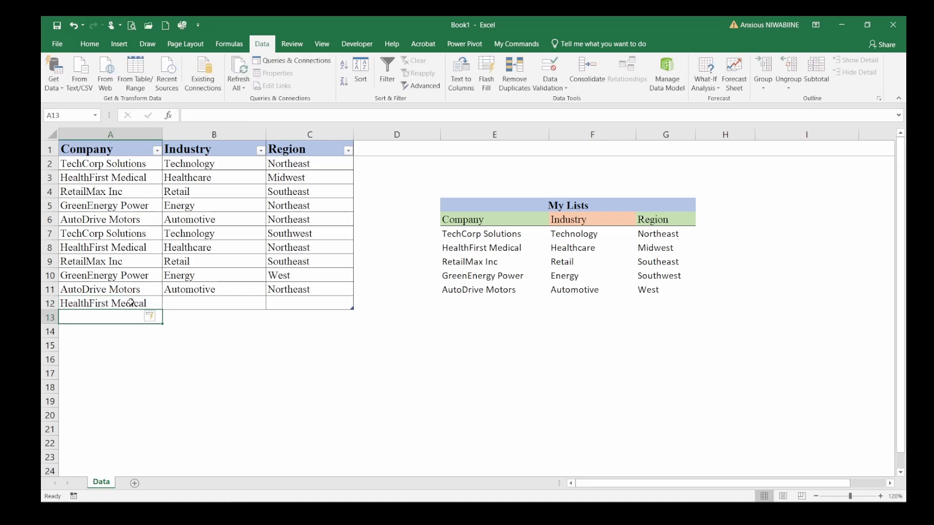
Step: Choose RetailMax Inc from the dropdown list of cell A12
click(140, 303)
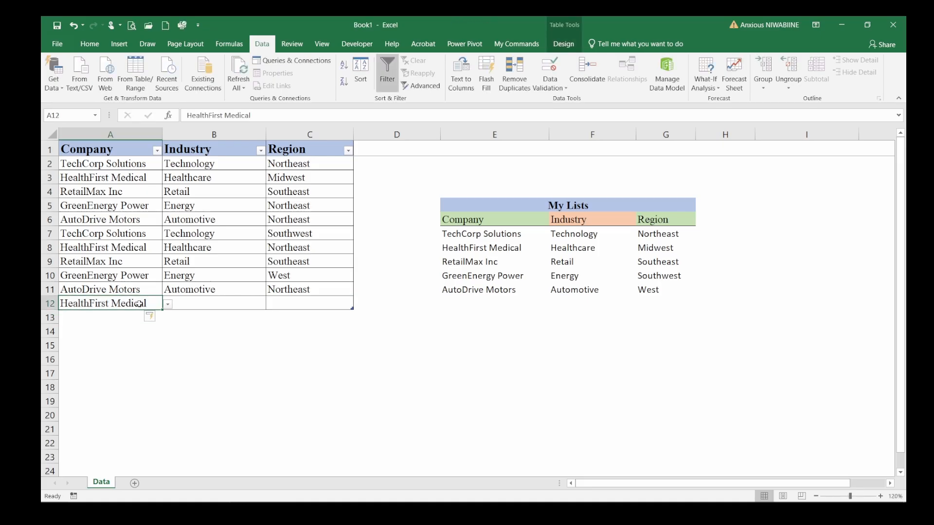
click(168, 305)
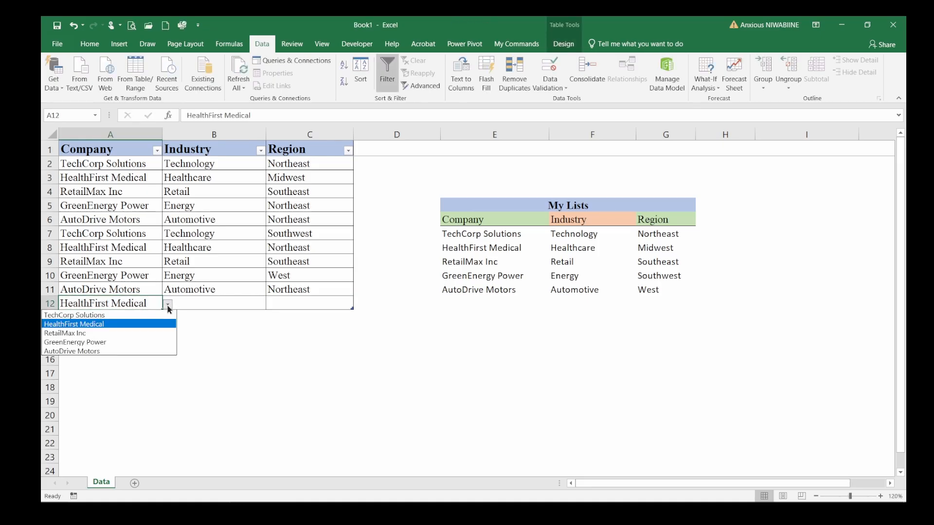
click(120, 333)
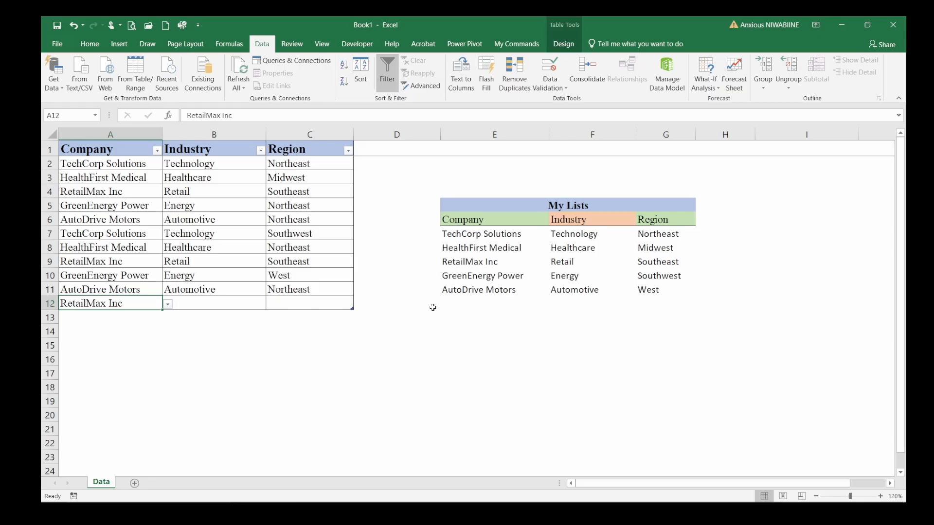
Step: Add Tesla and Space X below the last company in the My Lists range, in cells E12 and E13
click(482, 303)
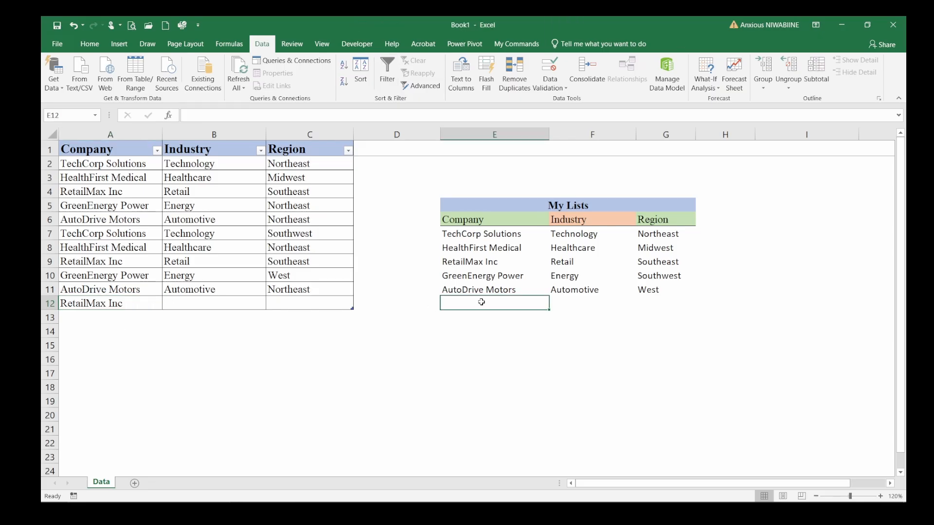
text(Tes)
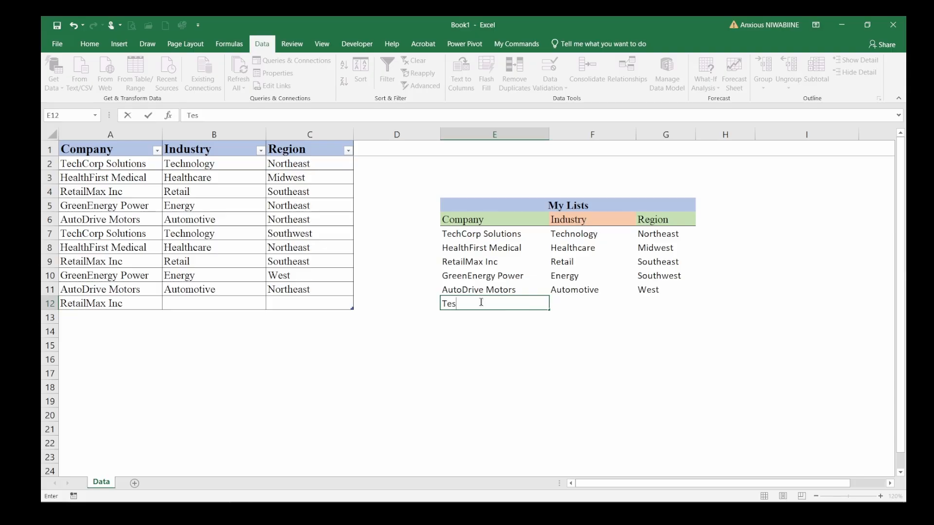
text(kla)
click(482, 315)
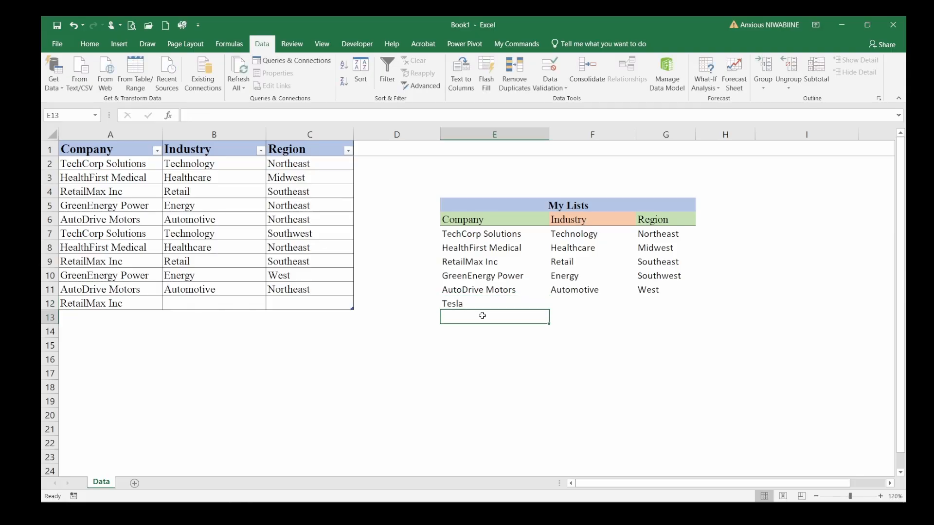
text(Spac)
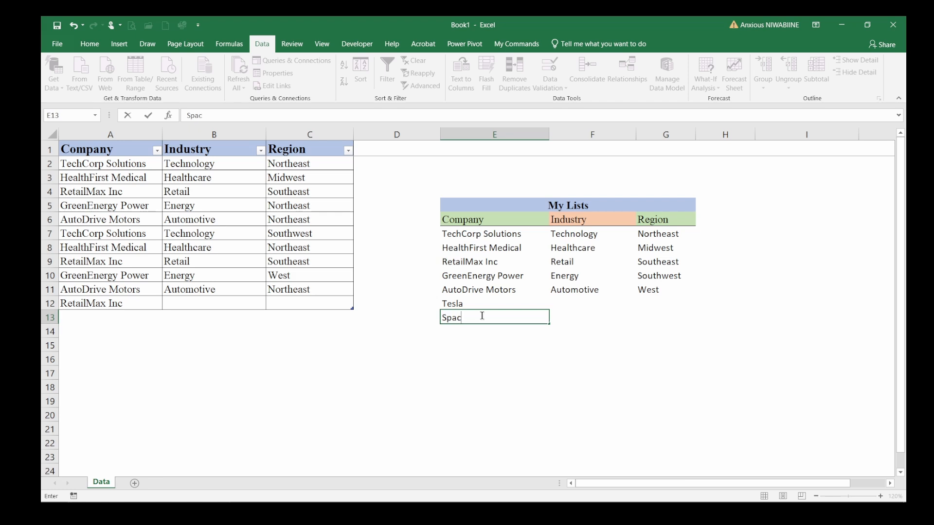
text(e X)
Step: Add Space as a new industry in cell F12 of the My Lists range
click(583, 303)
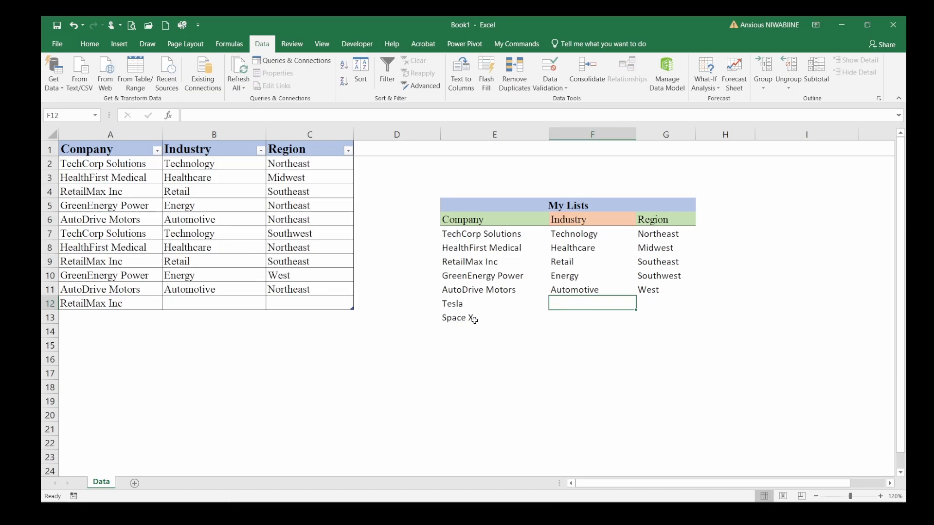
text(S)
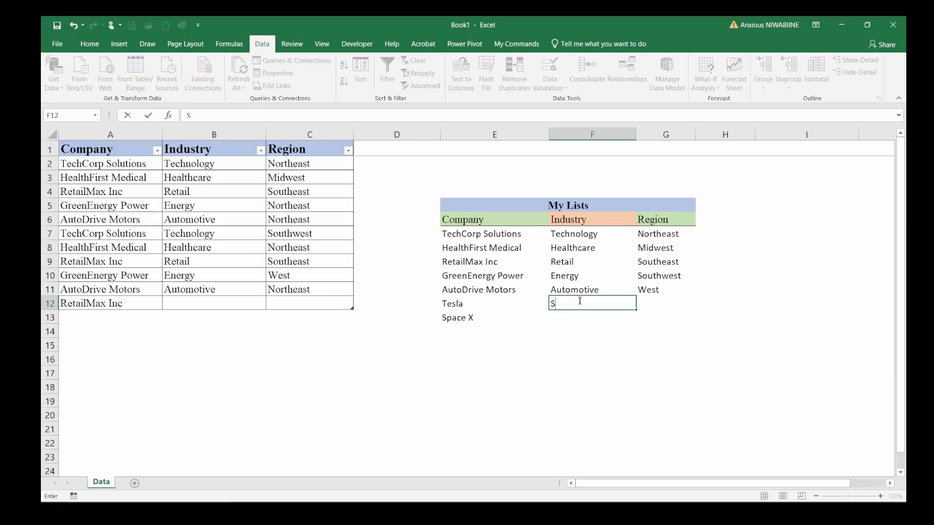
text(pace)
key(Return)
Step: Add the regions MidEast, Central and Southern to the My Lists range in cells G12 to G14
click(654, 303)
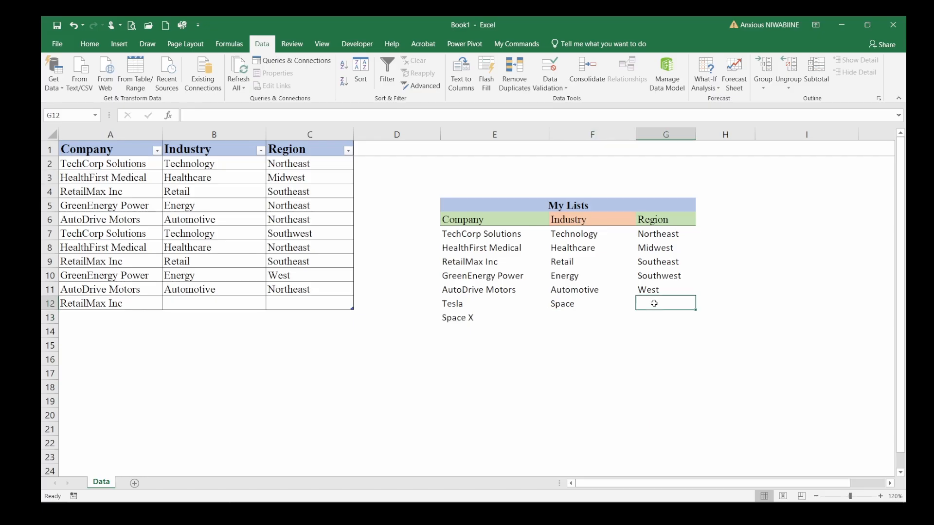
text(Mid)
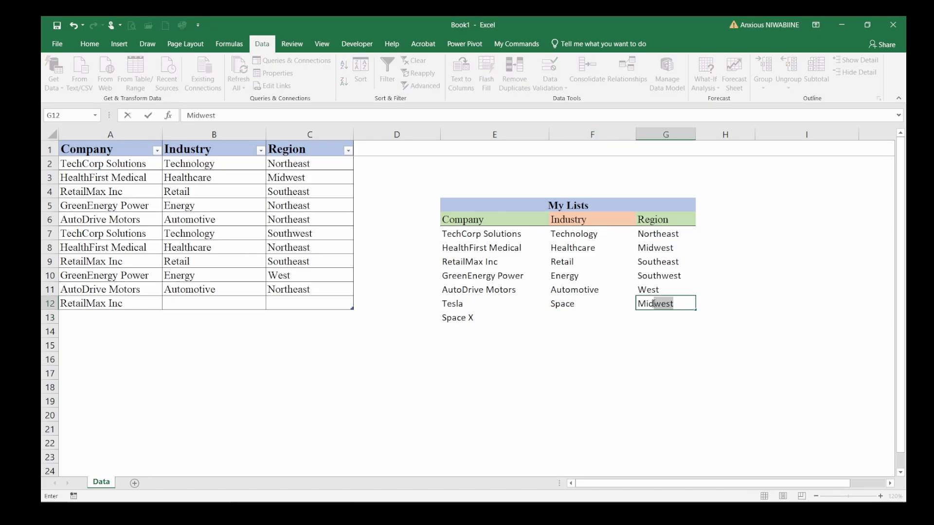
key(BackSpace)
text(East)
key(Return)
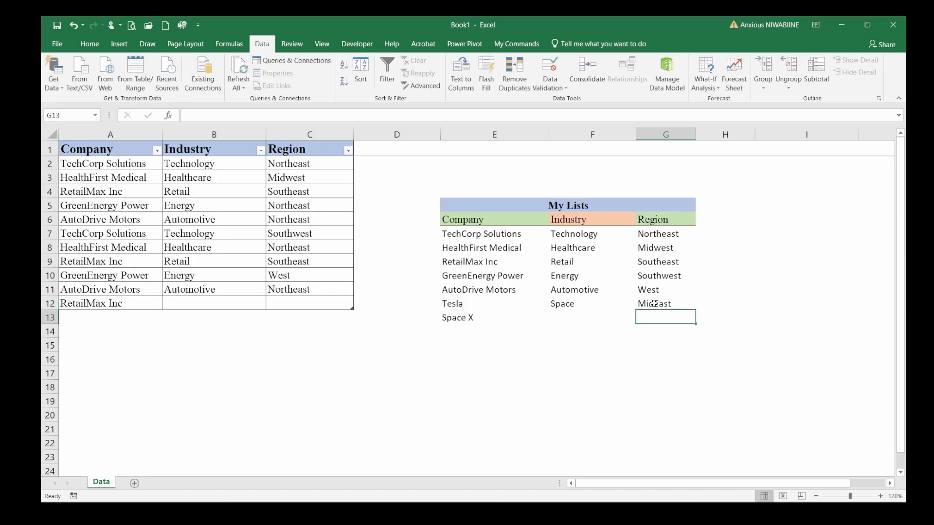
text(Central)
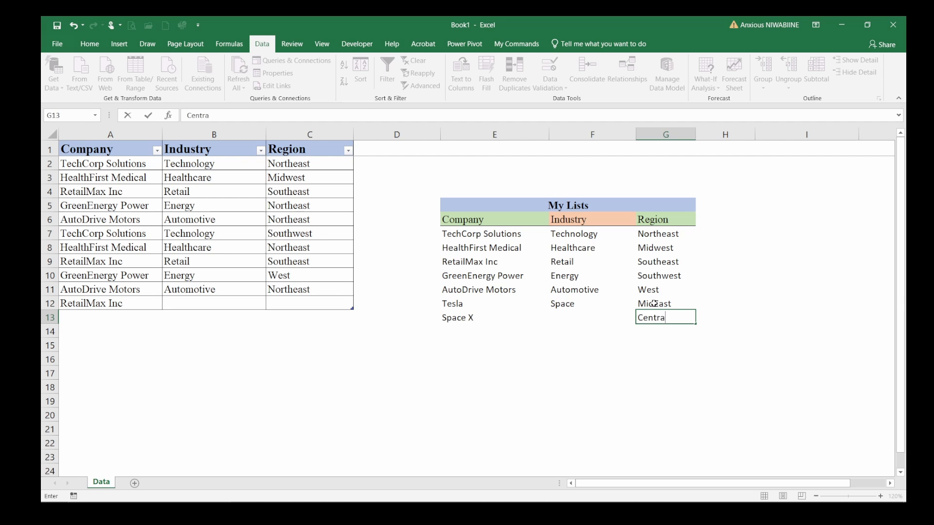
key(Return)
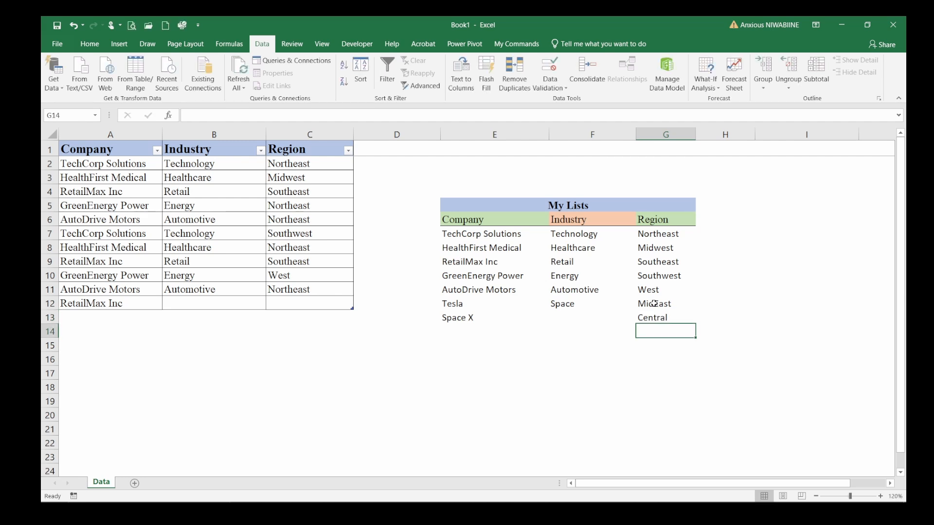
text(Southern)
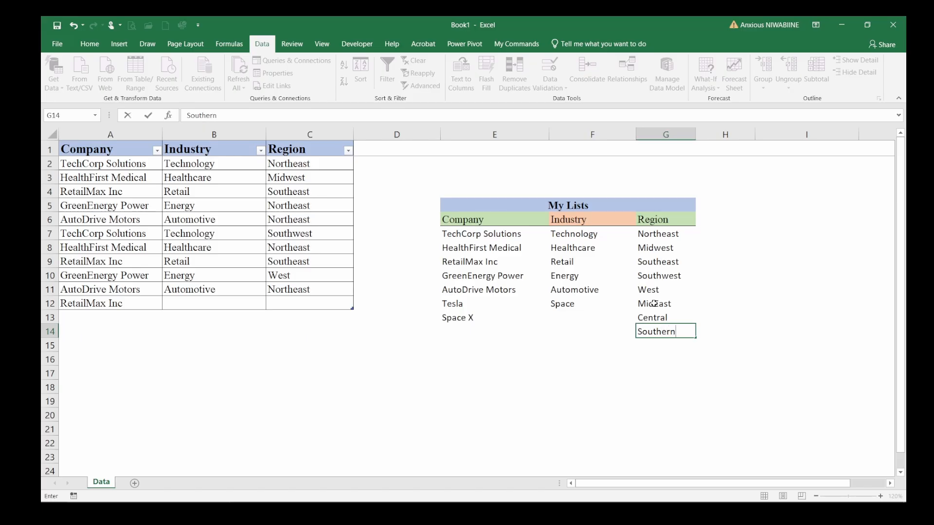
key(Return)
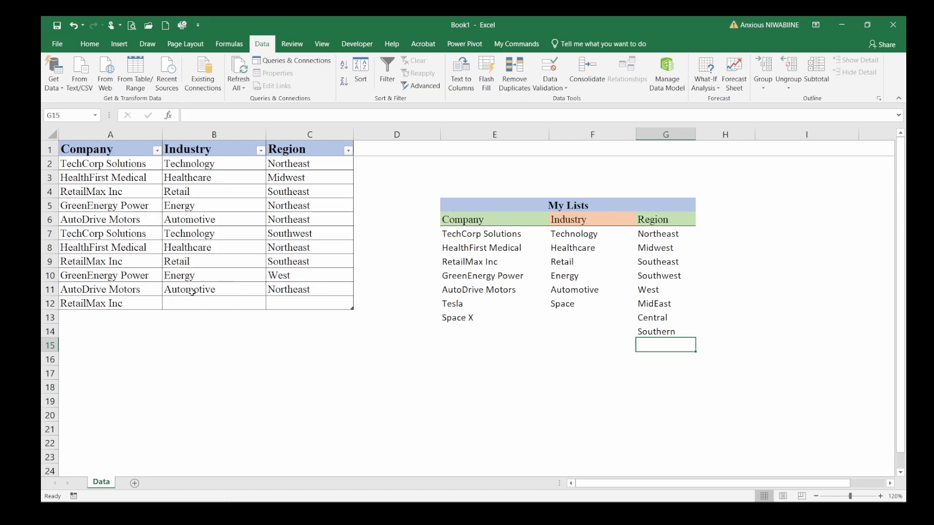
Step: Choose Tesla from the Company dropdown list of cell A12
click(141, 304)
click(168, 305)
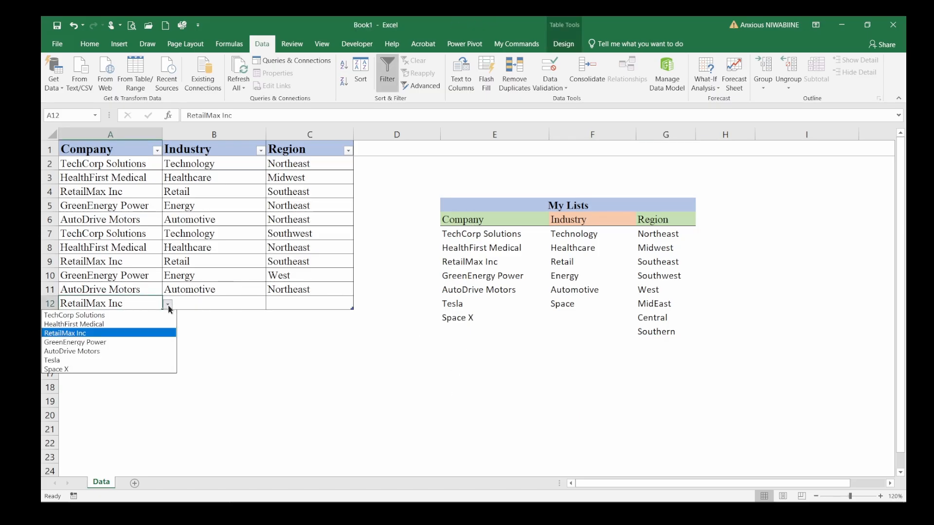
click(95, 360)
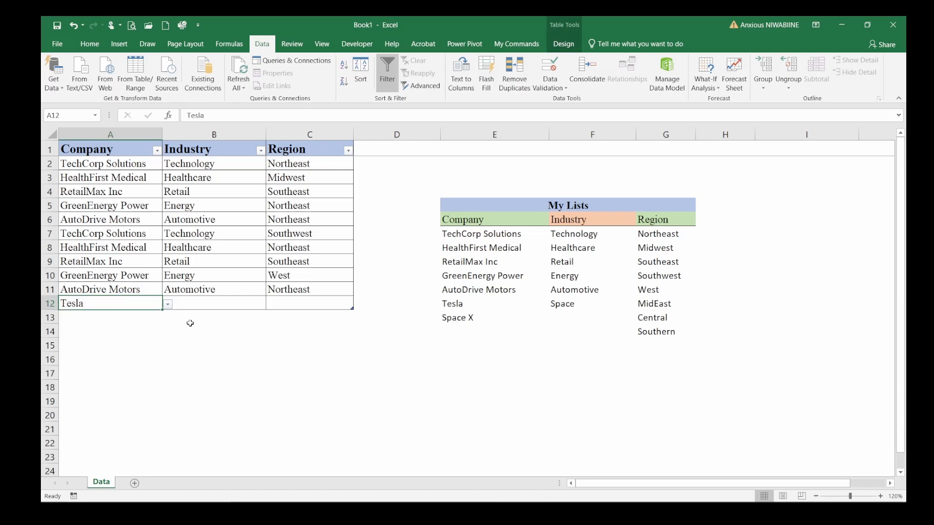
Step: Choose Automotive from the Industry dropdown list of cell B12 and Southern from the Region dropdown list of cell C12
click(212, 304)
click(271, 305)
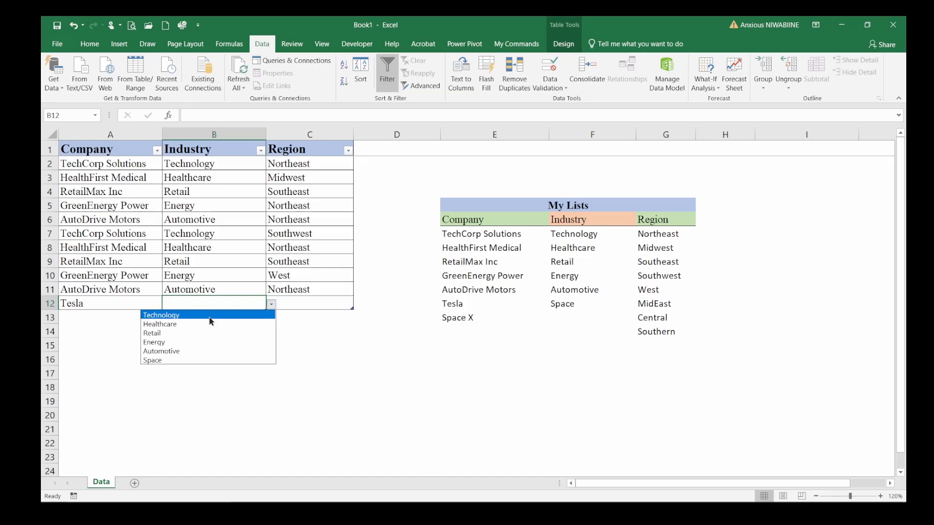
click(186, 351)
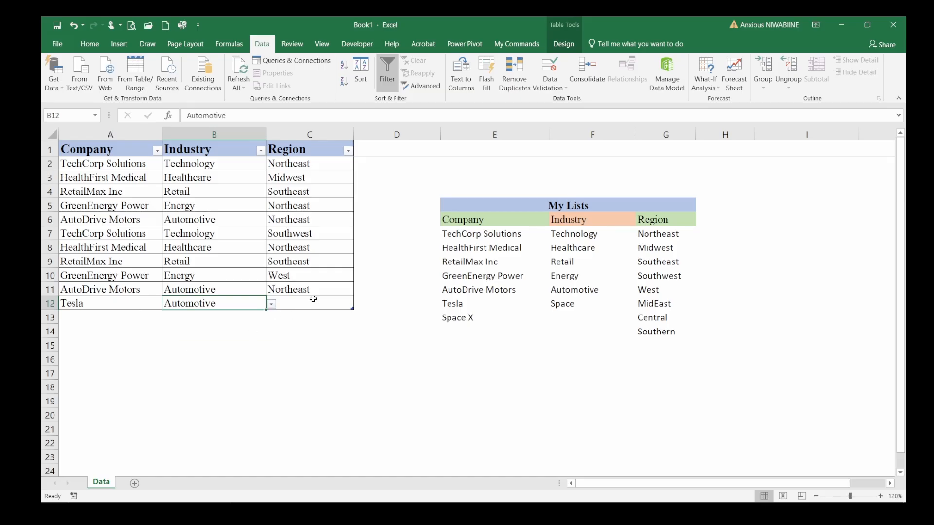
click(331, 301)
click(358, 305)
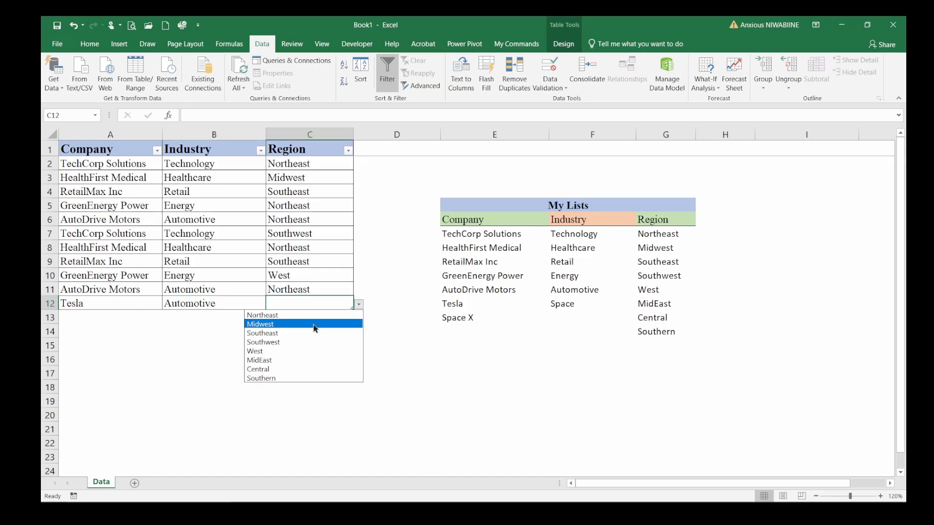
click(275, 378)
click(95, 315)
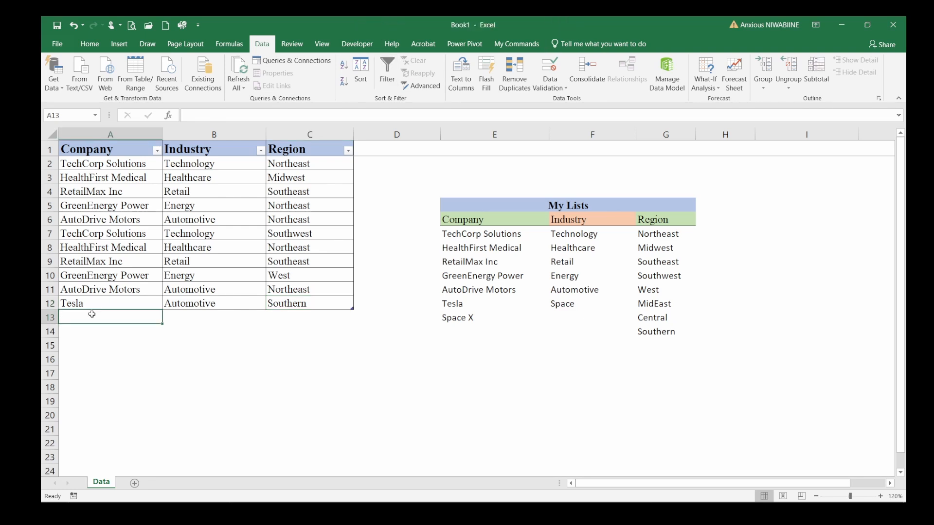
double_click(95, 316)
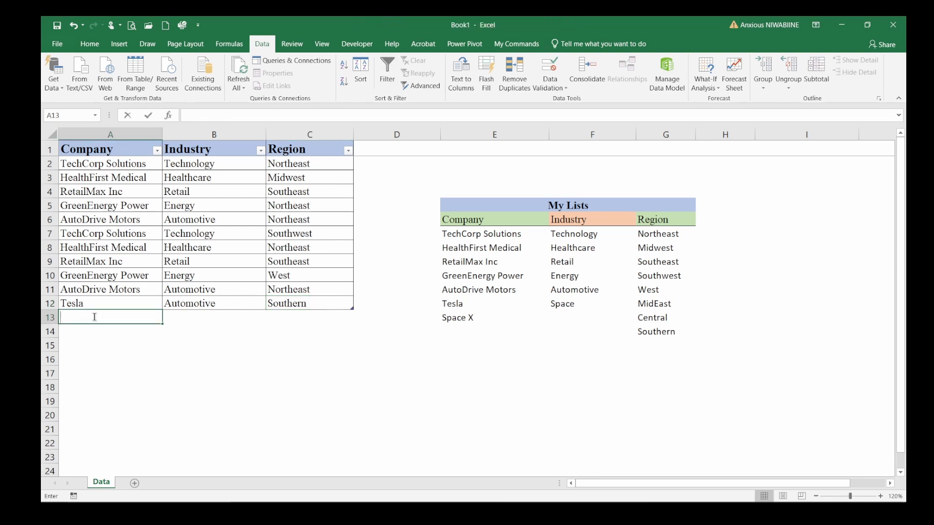
click(101, 343)
double_click(105, 316)
key(Return)
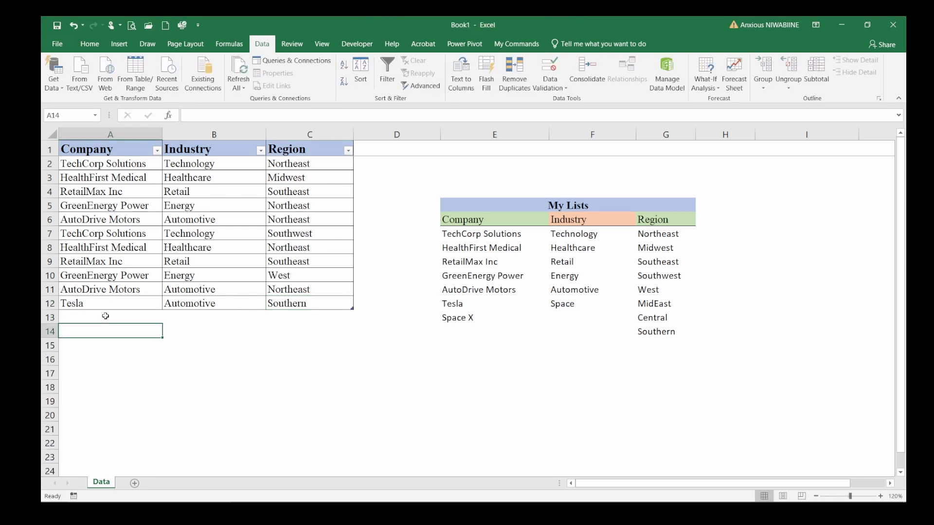
text(j)
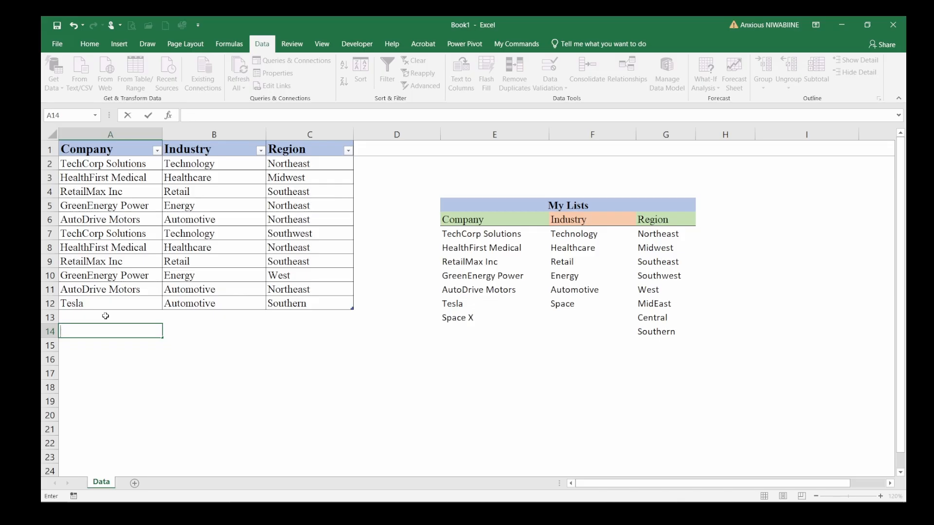
Step: Enter HealthFirst Medical in cell A13, directly below the table, to extend it with a new row
click(105, 316)
text(healthFirst Medical)
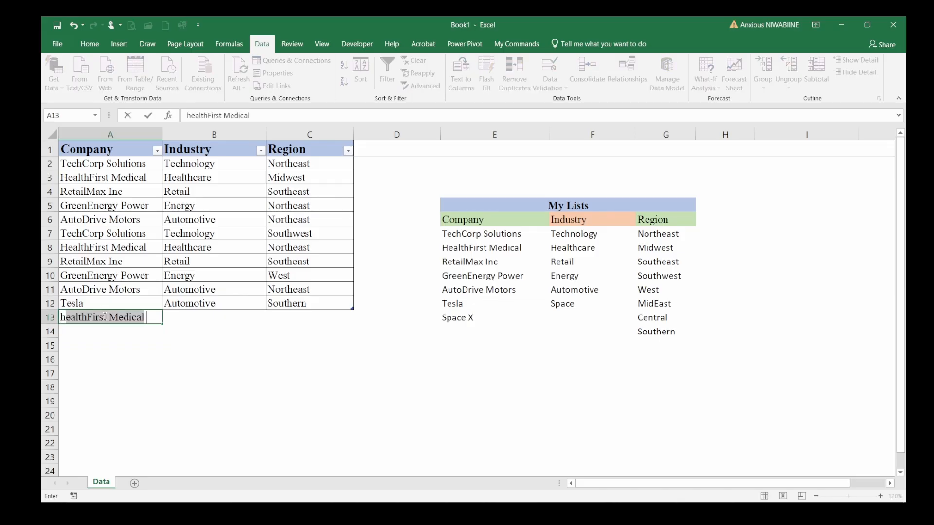
key(Return)
Step: Choose Space X from the Company dropdown list of cell A13
click(117, 319)
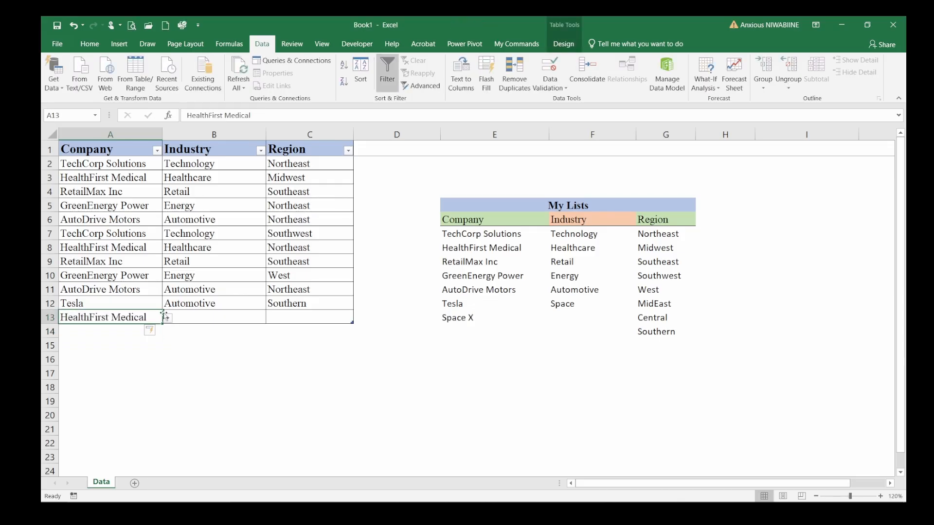
click(167, 319)
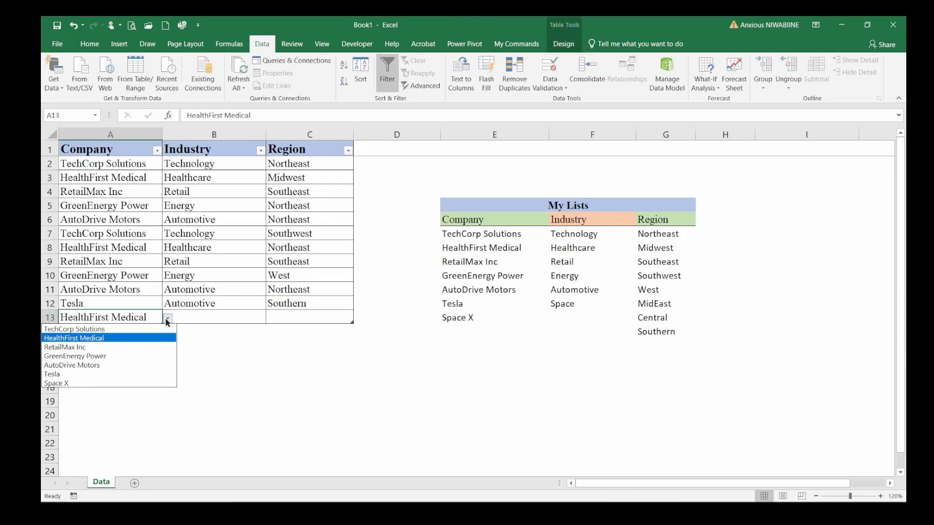
click(69, 383)
Step: Choose Space from the Industry dropdown list of cell B13 and West from the Region dropdown list of cell C13
click(218, 319)
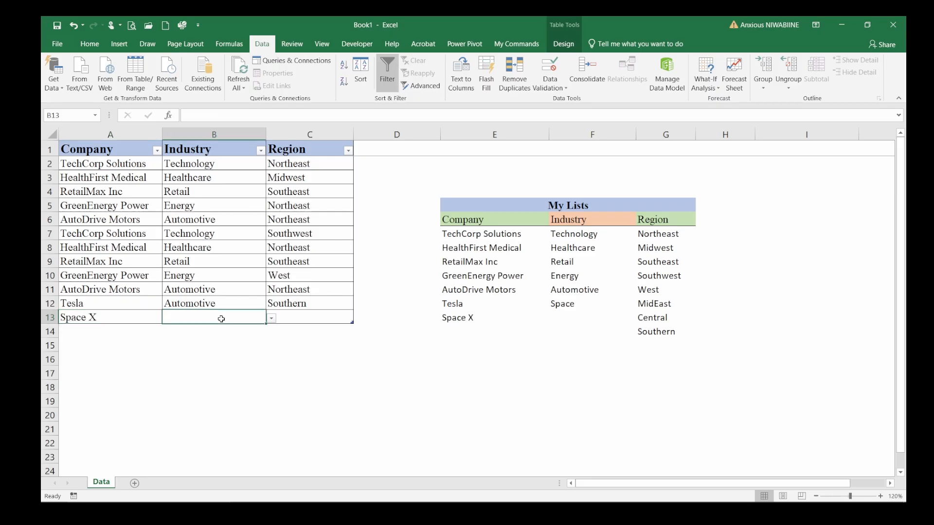
click(271, 318)
click(187, 374)
click(328, 316)
click(359, 319)
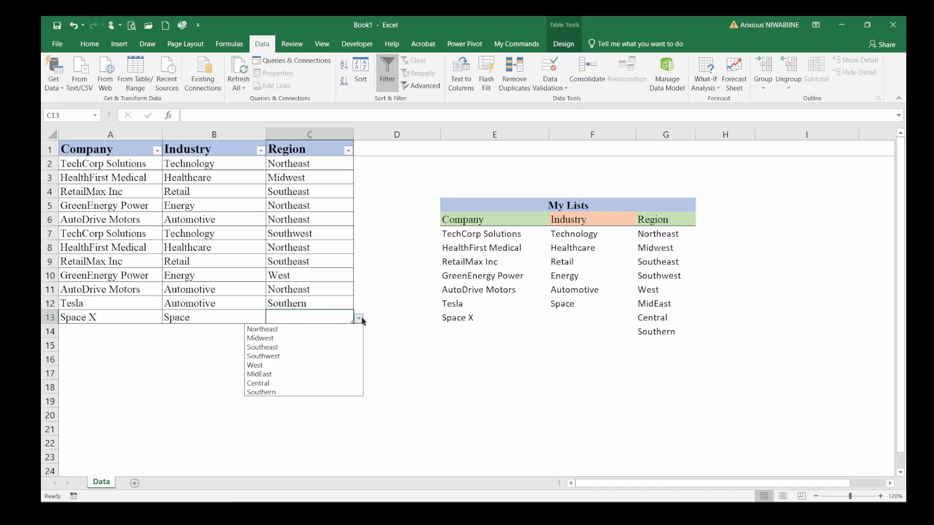
click(295, 365)
click(329, 361)
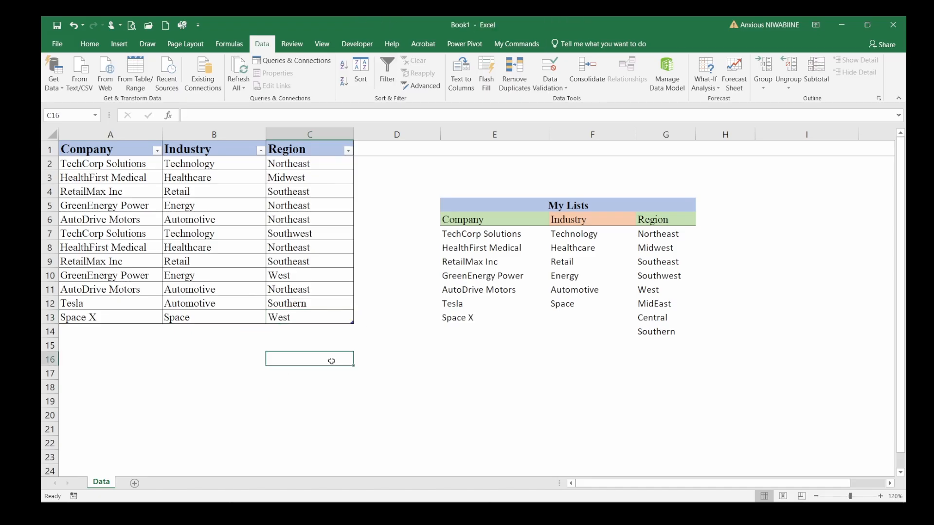